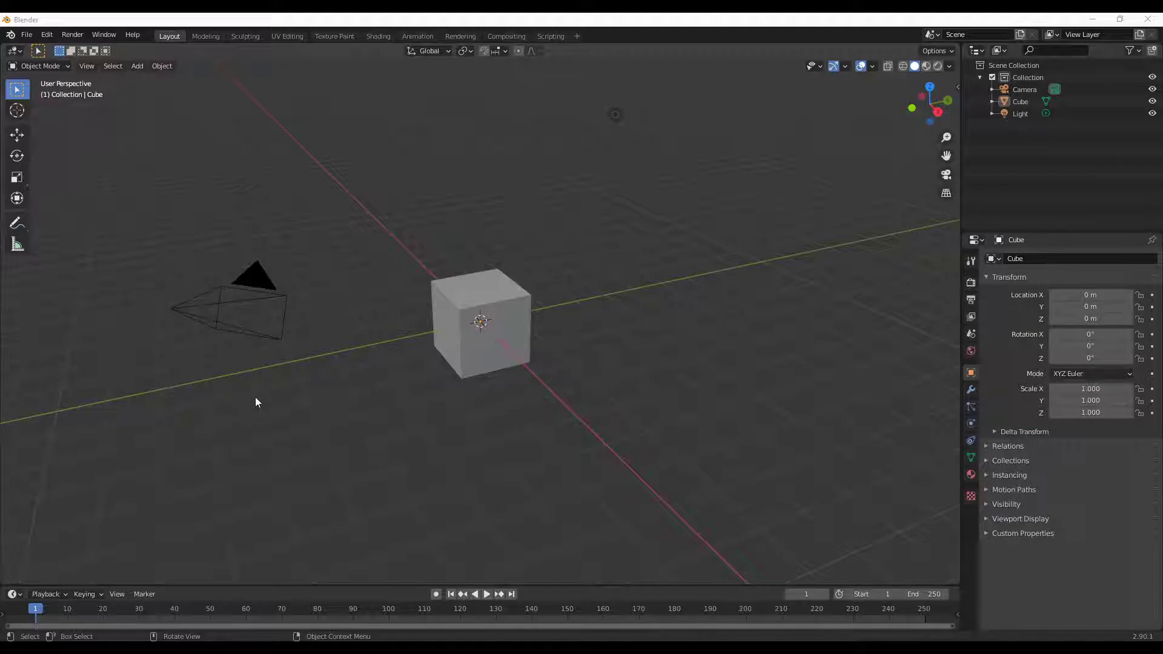
Install MCprep_addon_v3.2.4.zip from Downloads via Preferences and enable Object: MCprep
left_click(51, 34)
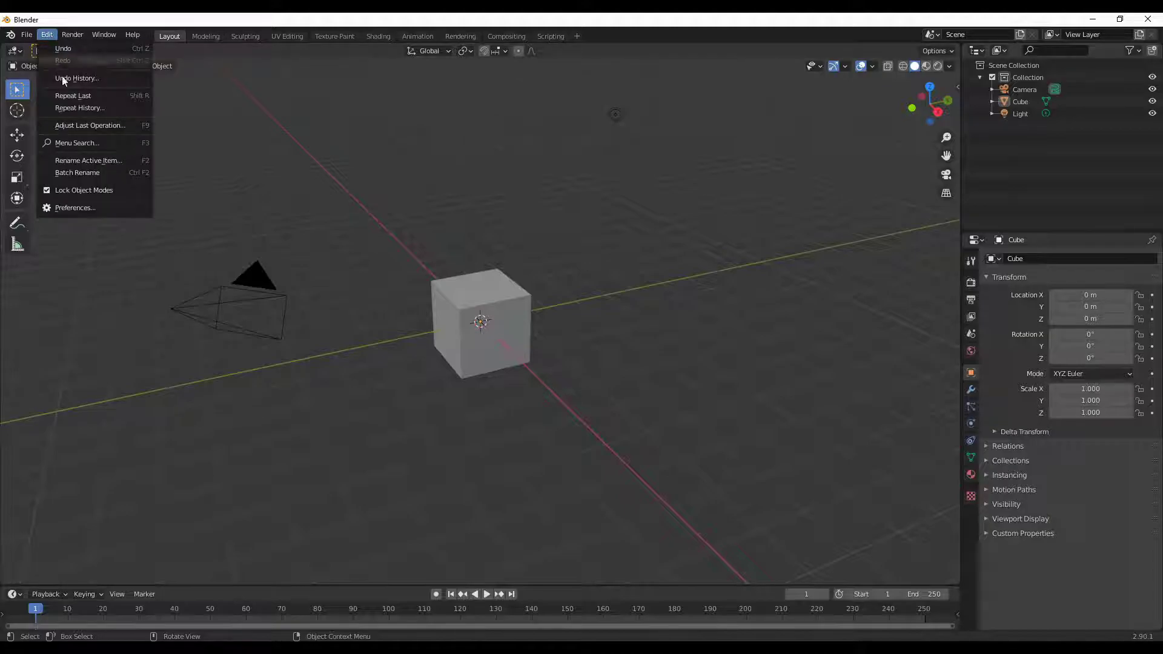
left_click(75, 208)
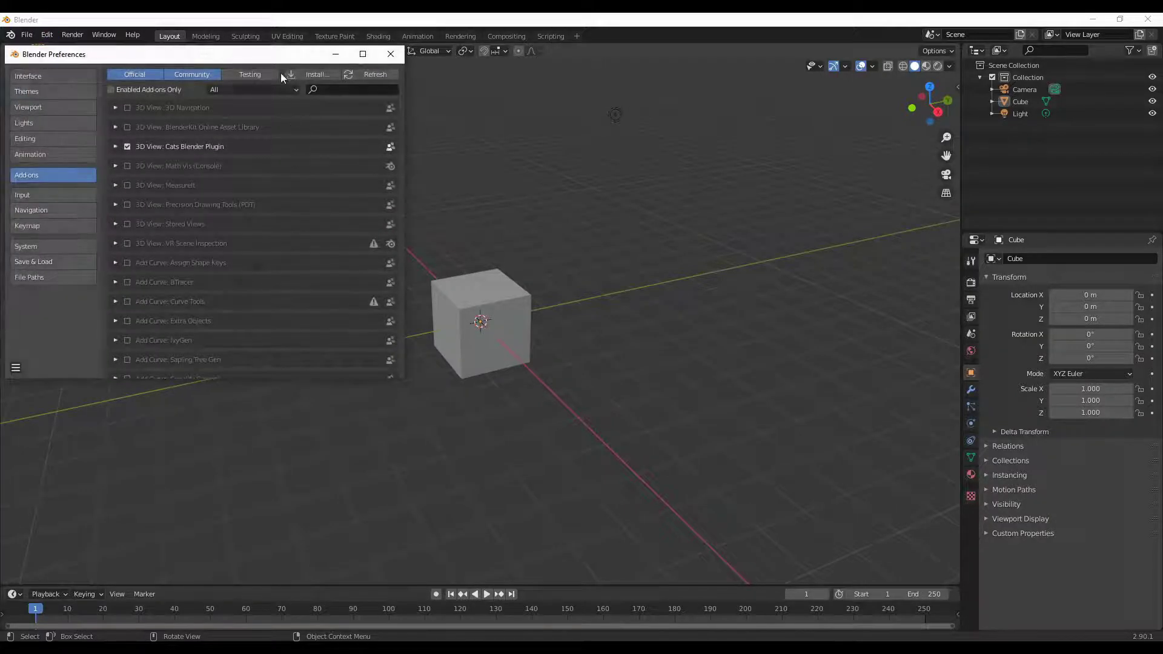
left_click(309, 72)
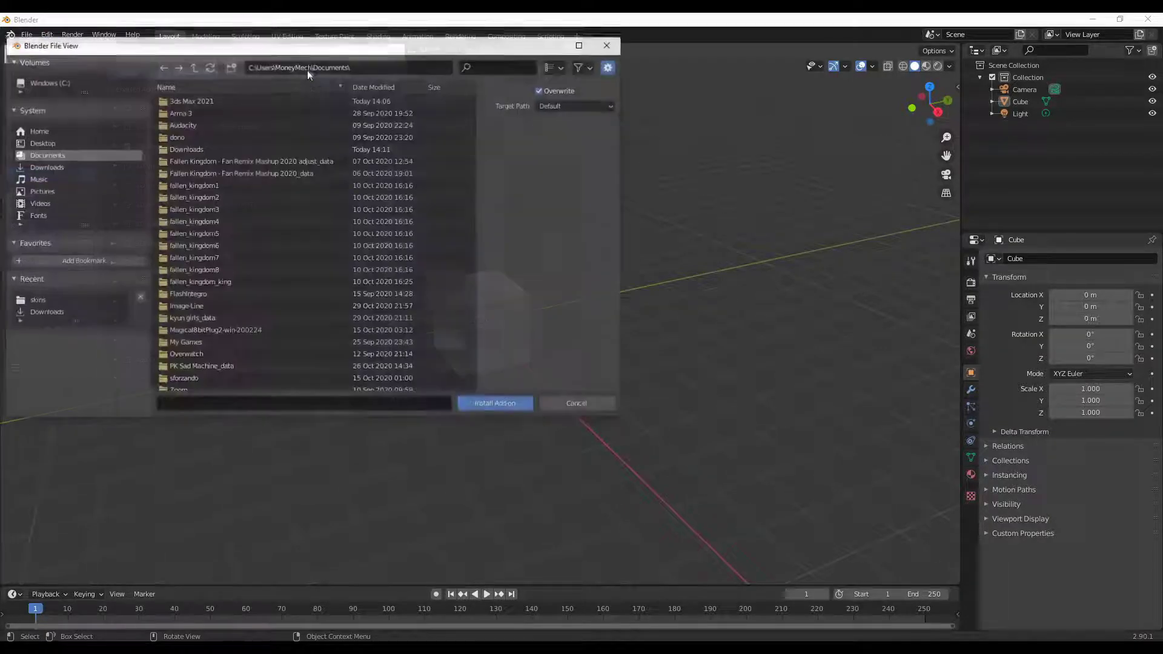
left_click(45, 168)
left_click(203, 309)
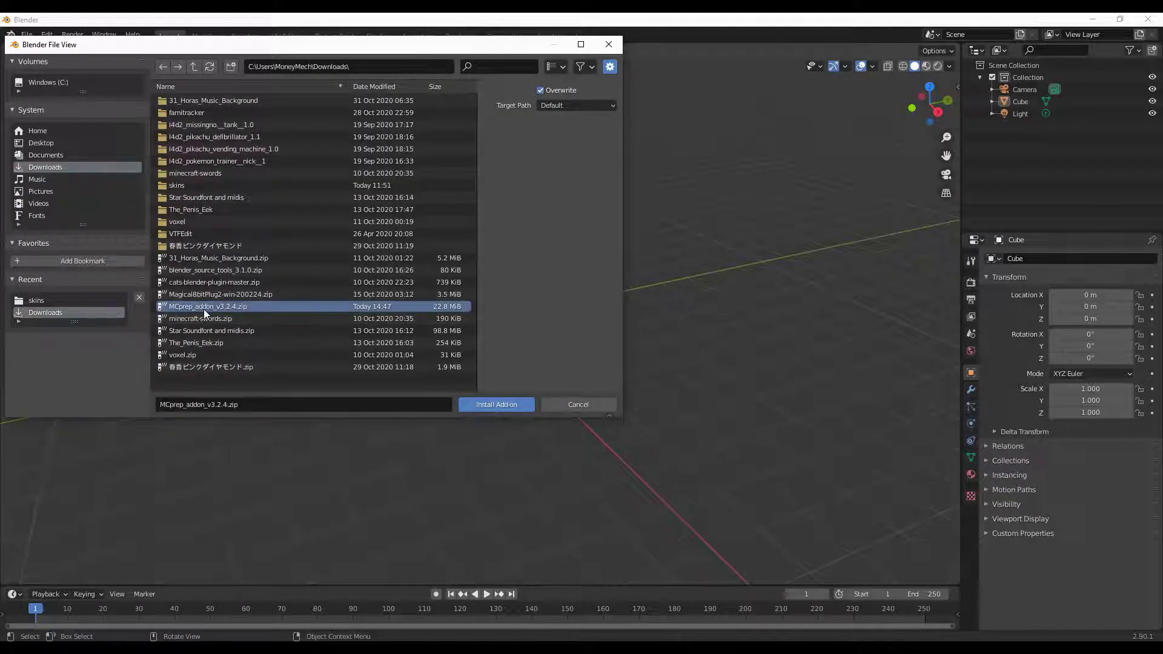
left_click(499, 404)
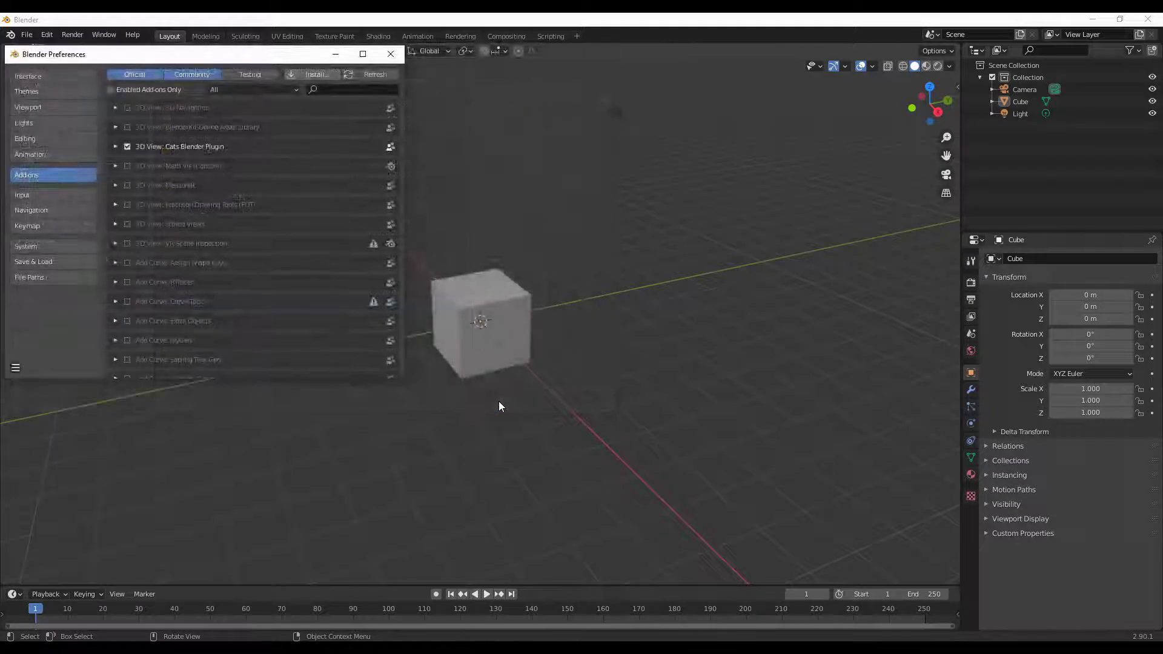
left_click(127, 108)
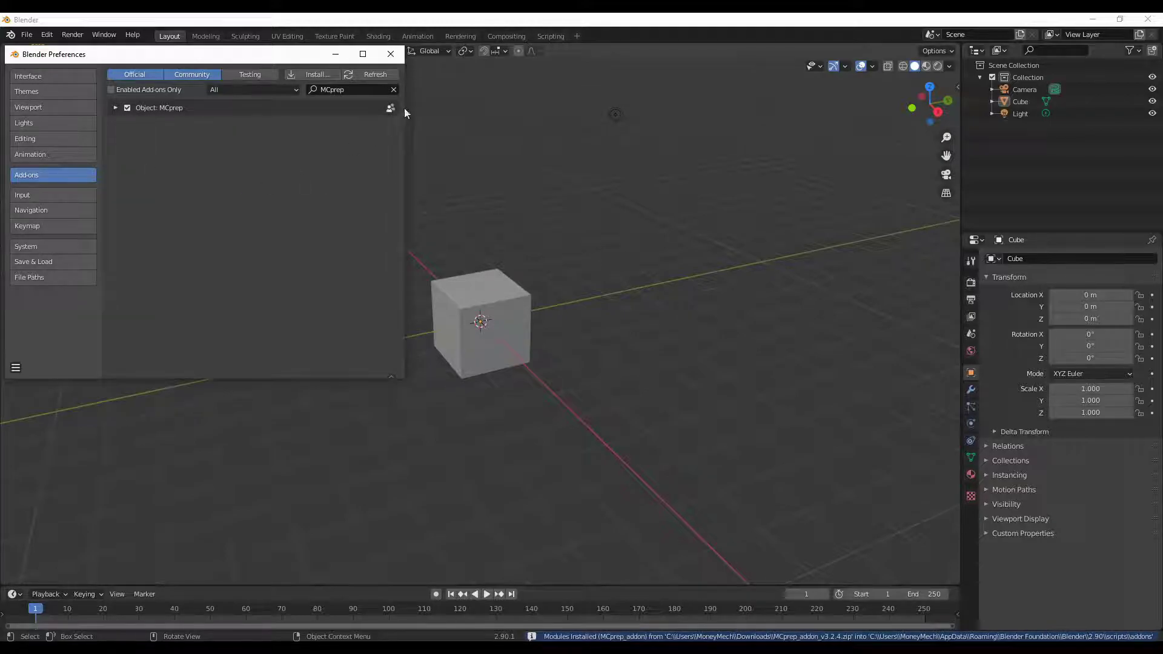
Close Preferences and reload MCprep's mob assets in the sidebar's MCprep tab
left_click(393, 61)
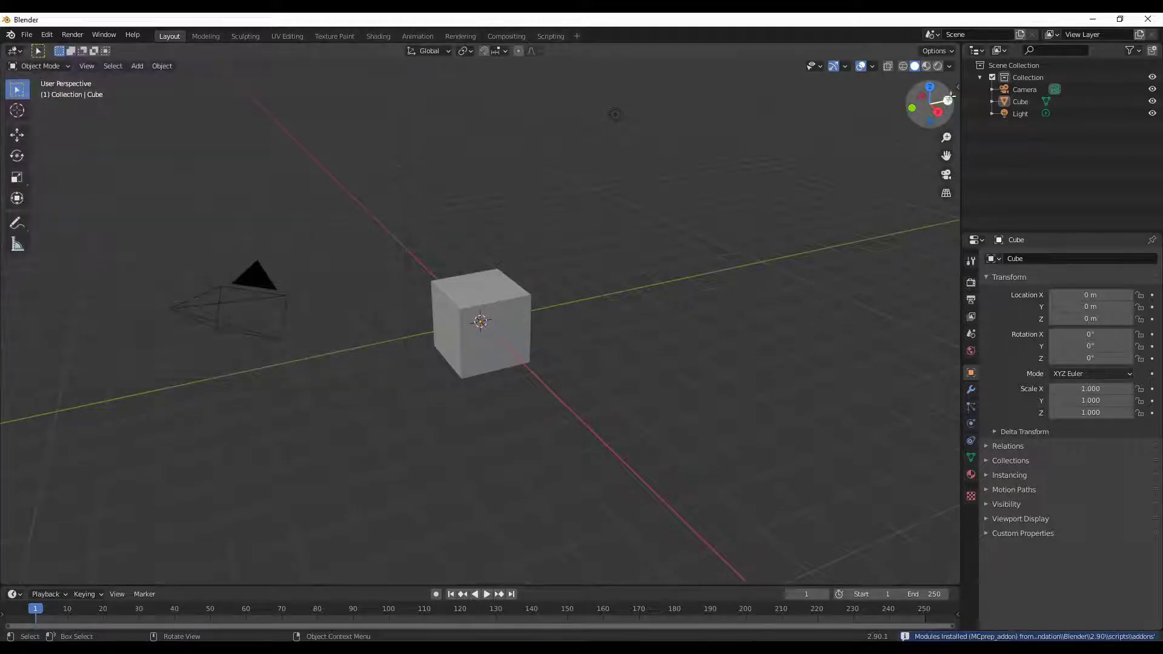
left_click(959, 88)
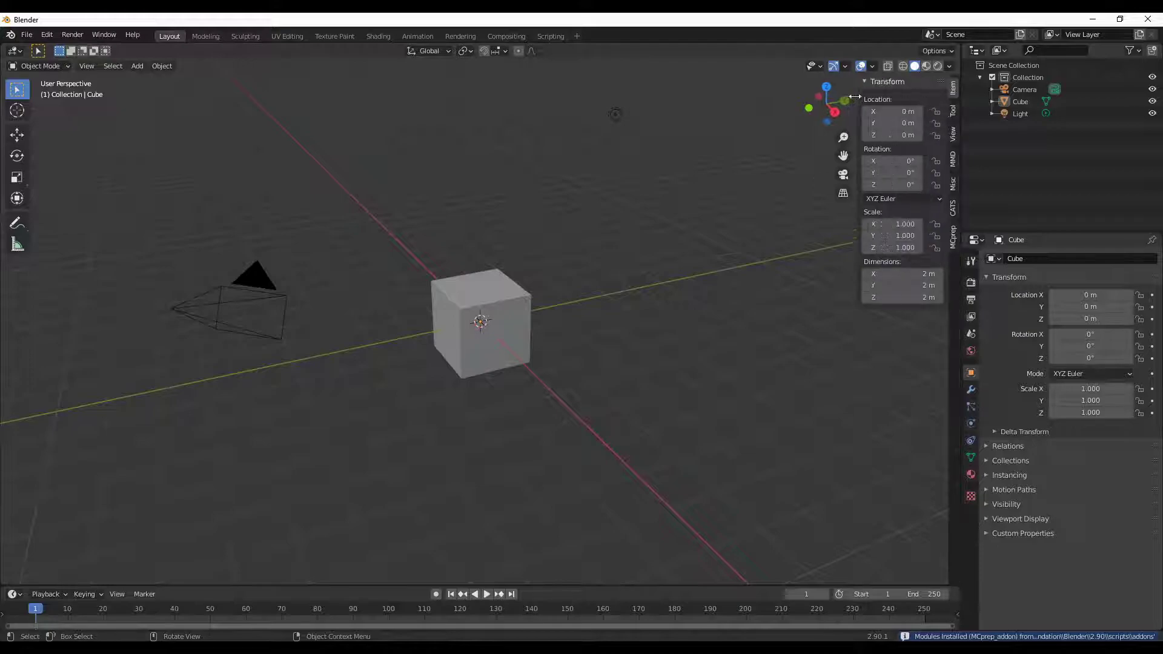
left_click(953, 237)
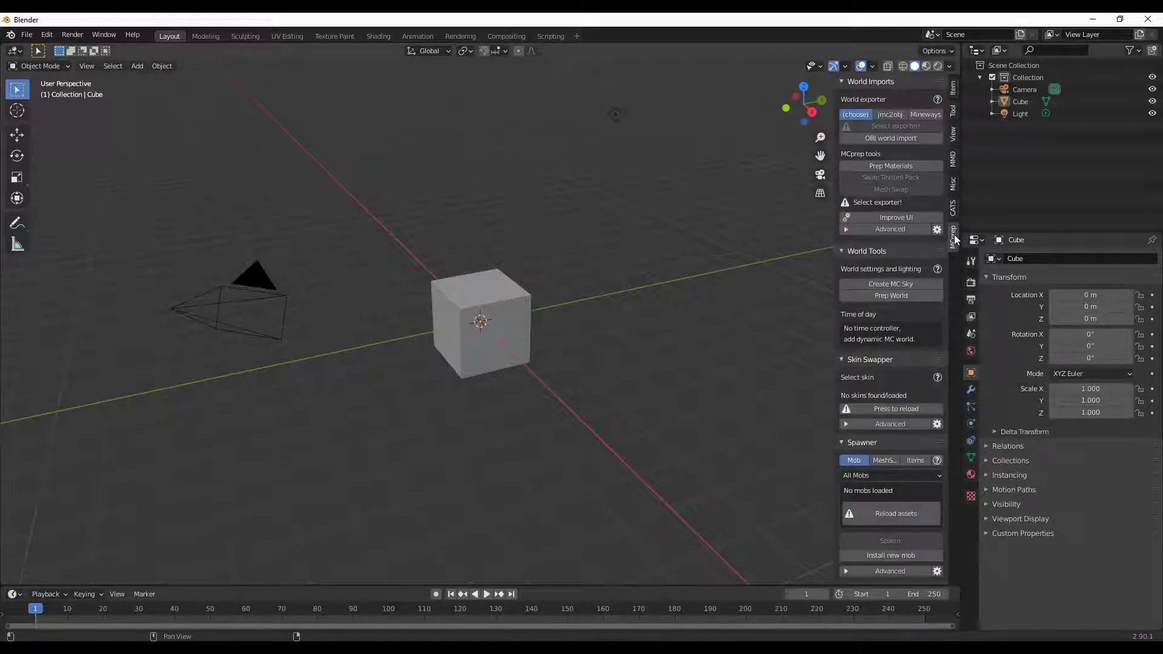
left_click(884, 516)
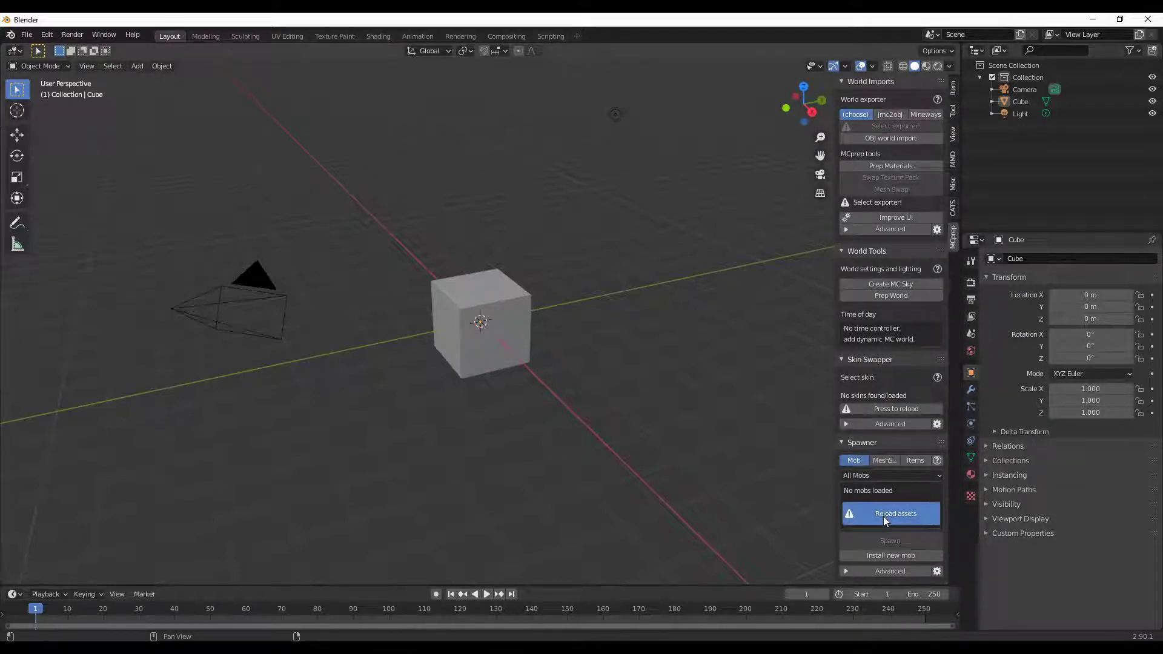
Spawn a Simple Player rig at the origin from MCprep's Spawner list
scroll(884, 514, "down", 6)
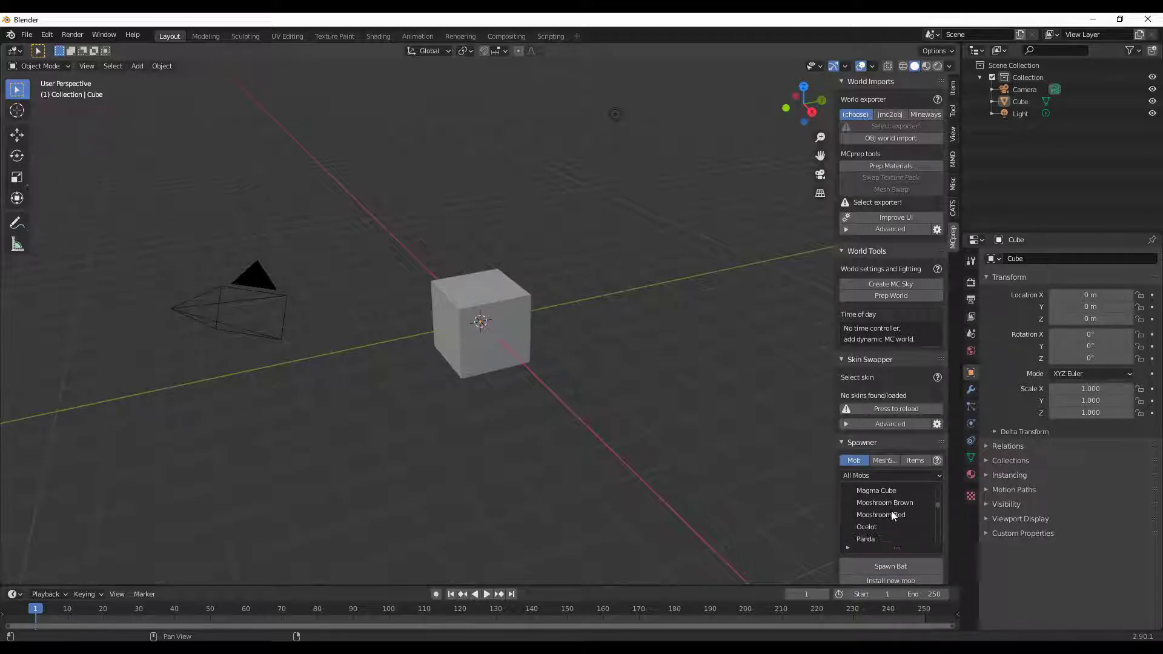
scroll(891, 515, "down", 8)
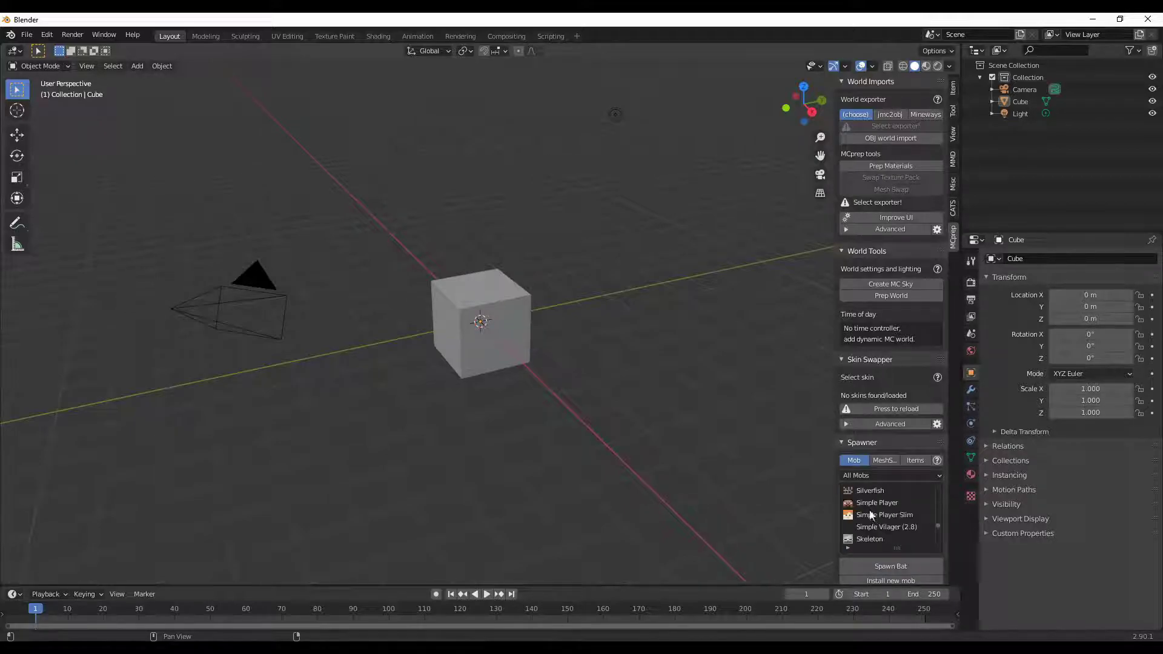
left_click(865, 504)
left_click(869, 566)
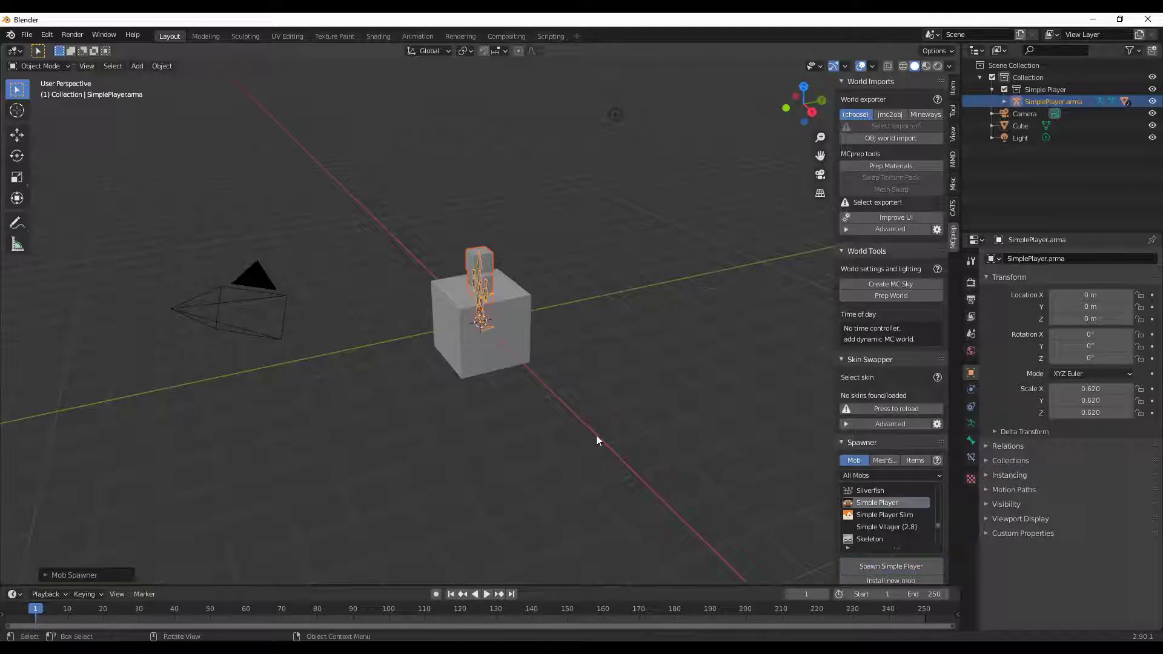
middle_click_drag(596, 435, 654, 424)
right_click(1028, 125)
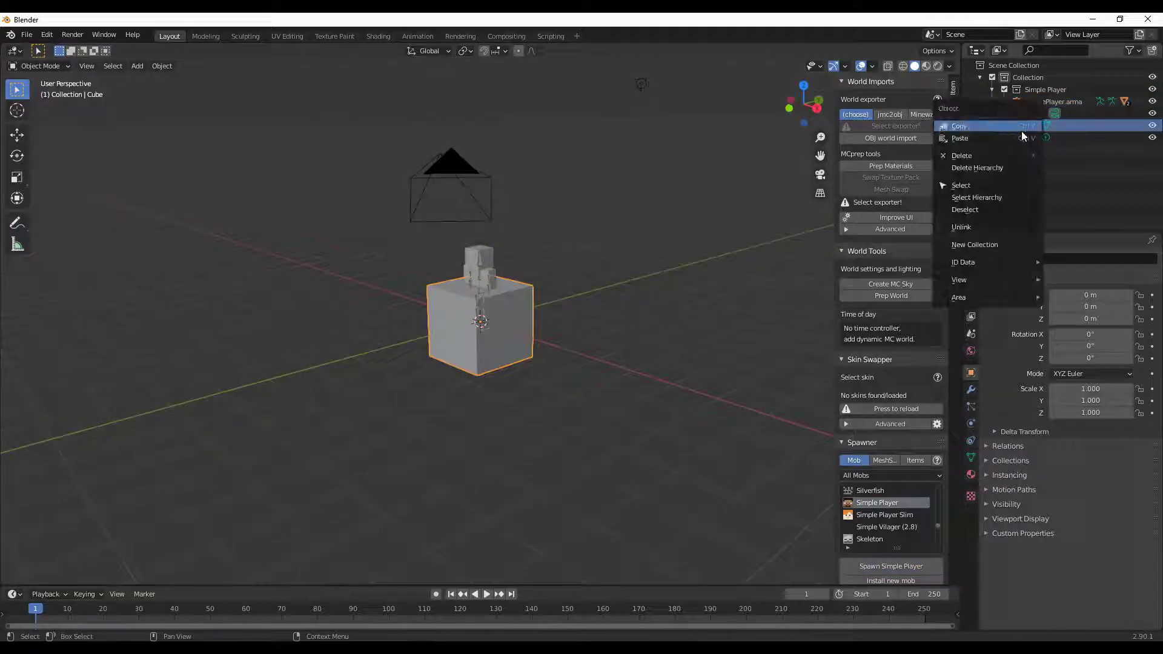
Delete the default Cube, load the skin list and select all objects
left_click(974, 155)
left_click(893, 407)
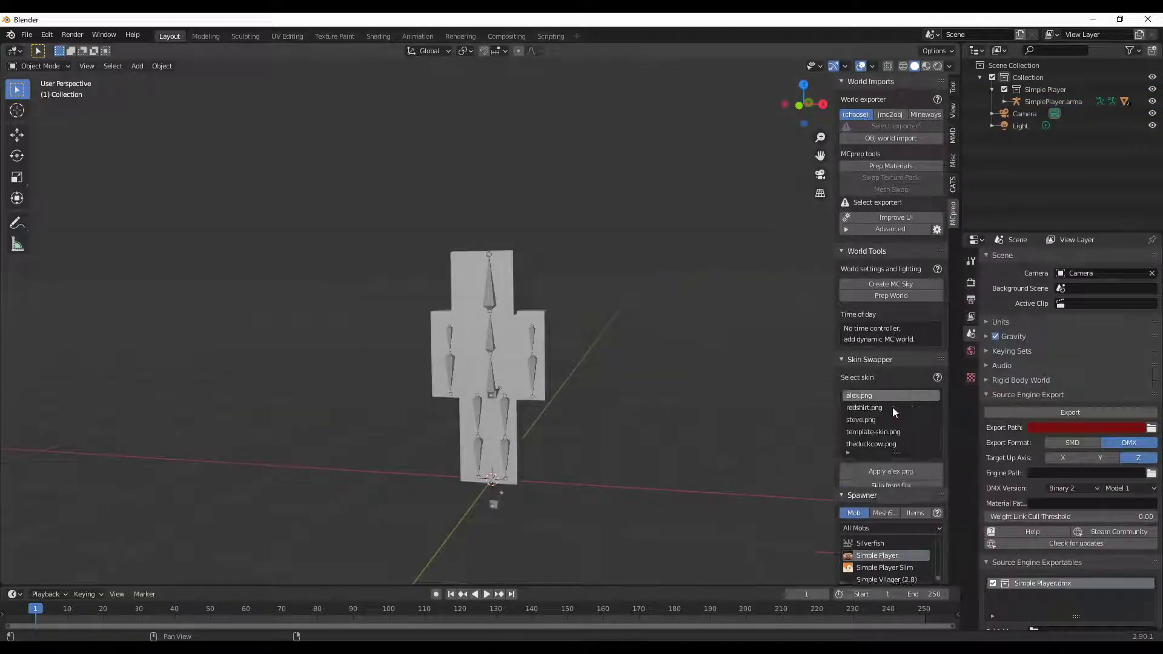
key("a")
Swap the player's skin for the custom pink-hoodie image from the recent skins folder
left_click(882, 486)
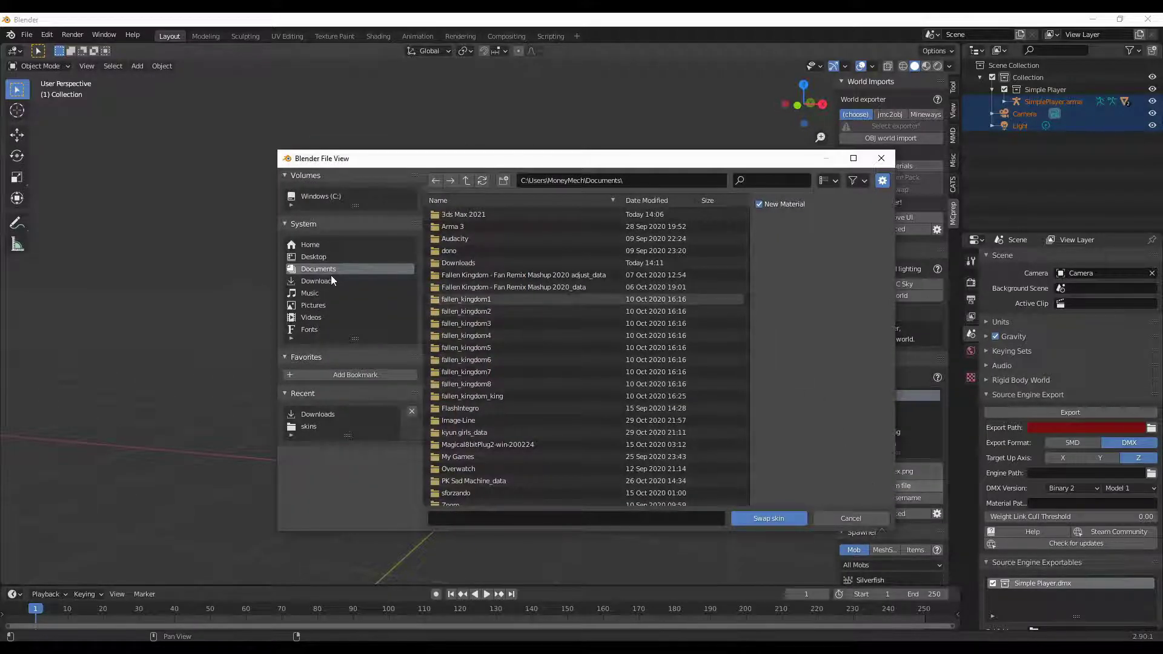
left_click(309, 426)
left_click(463, 226)
left_click(769, 518)
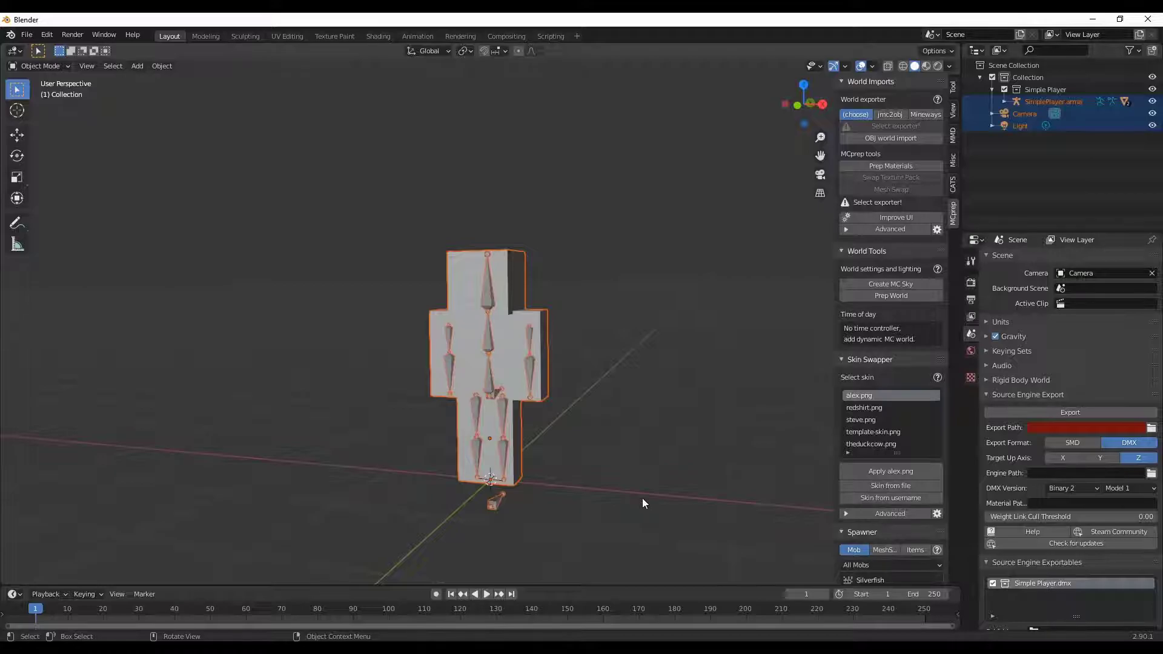
Switch the viewport to Material Preview to show the textured player
middle_click_drag(642, 497, 654, 496)
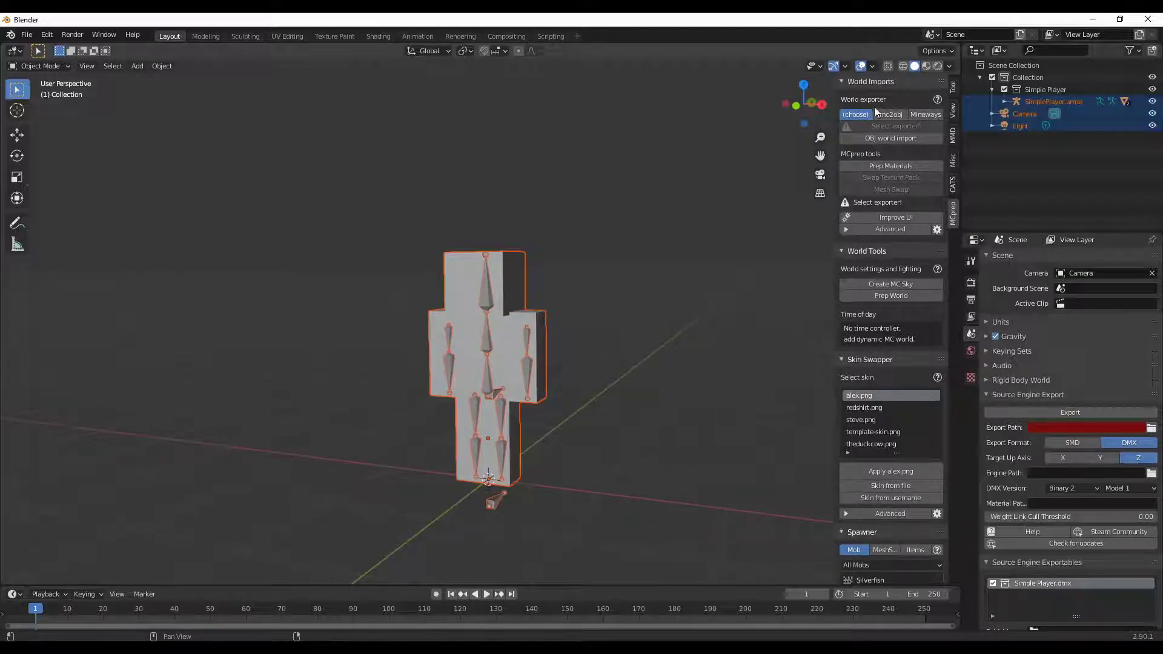
left_click(926, 65)
middle_click_drag(684, 336, 700, 351)
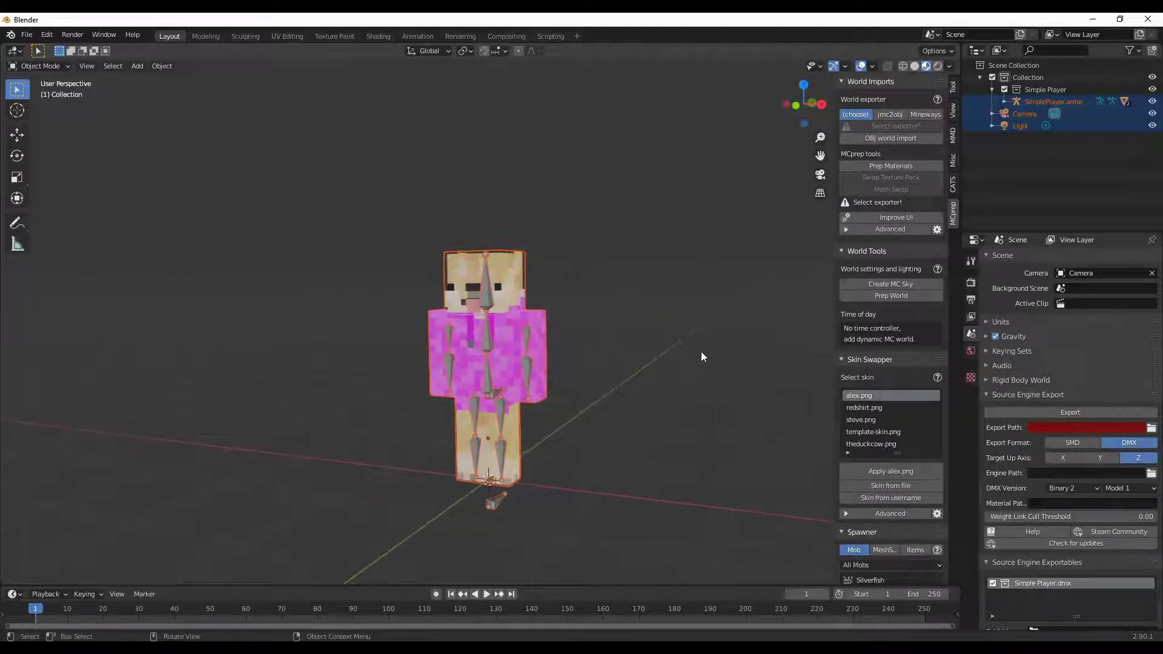
left_click(427, 212)
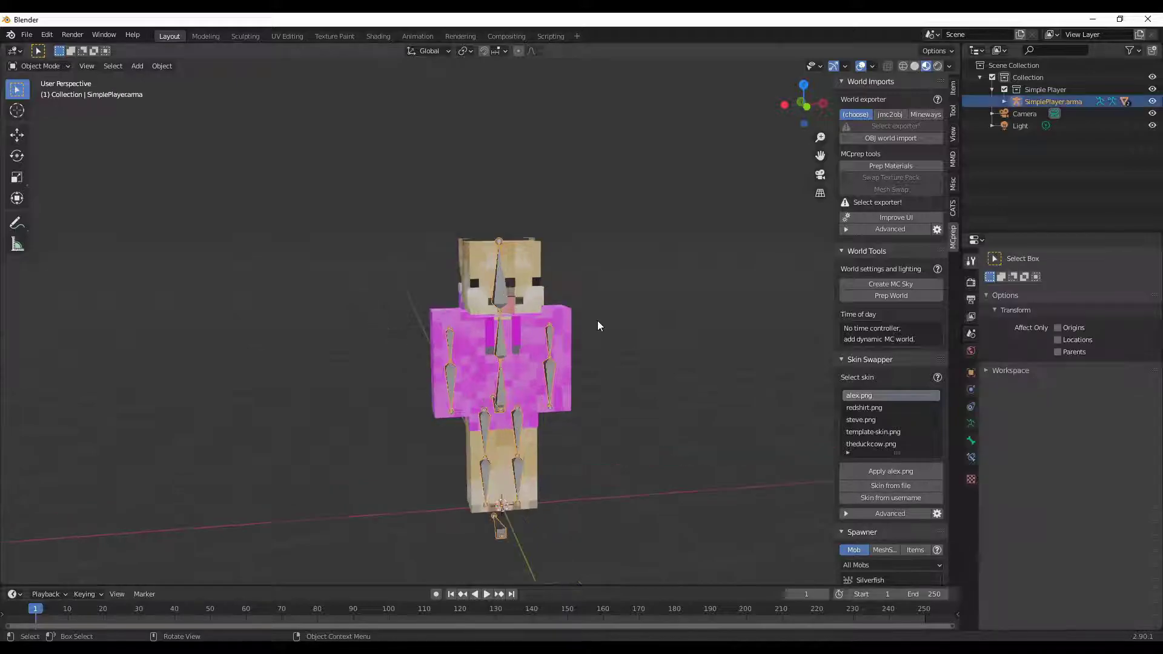
In Render Properties, set the scene's render engine to Eevee
left_click(971, 299)
left_click(971, 283)
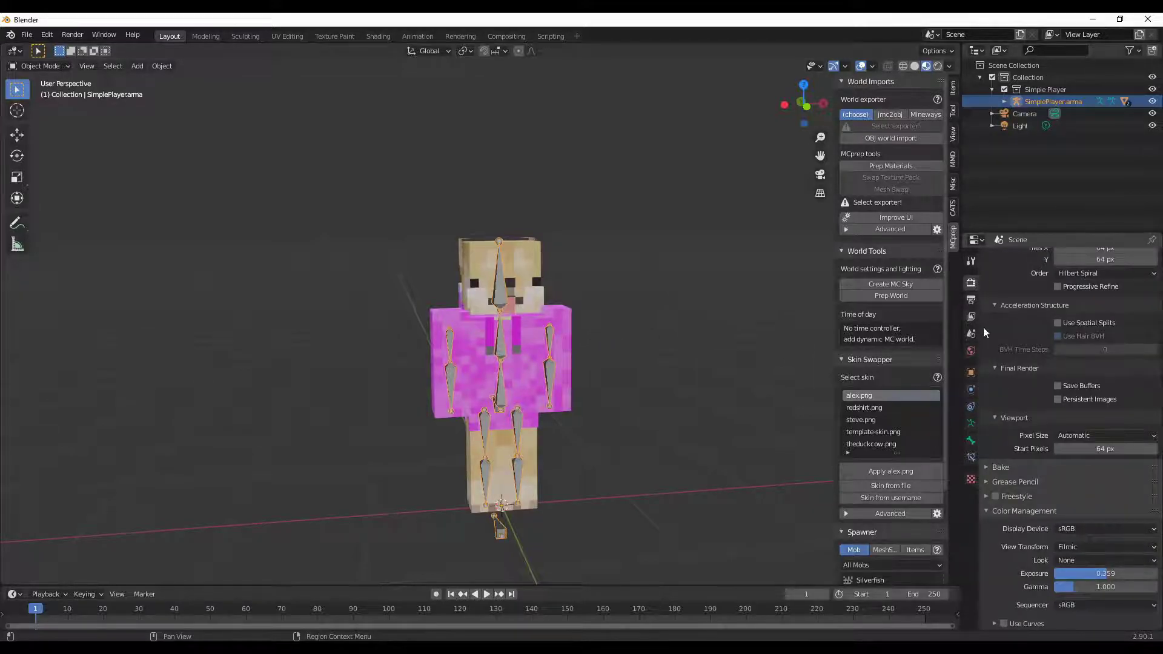
scroll(994, 330, "up", 15)
scroll(993, 329, "up", 6)
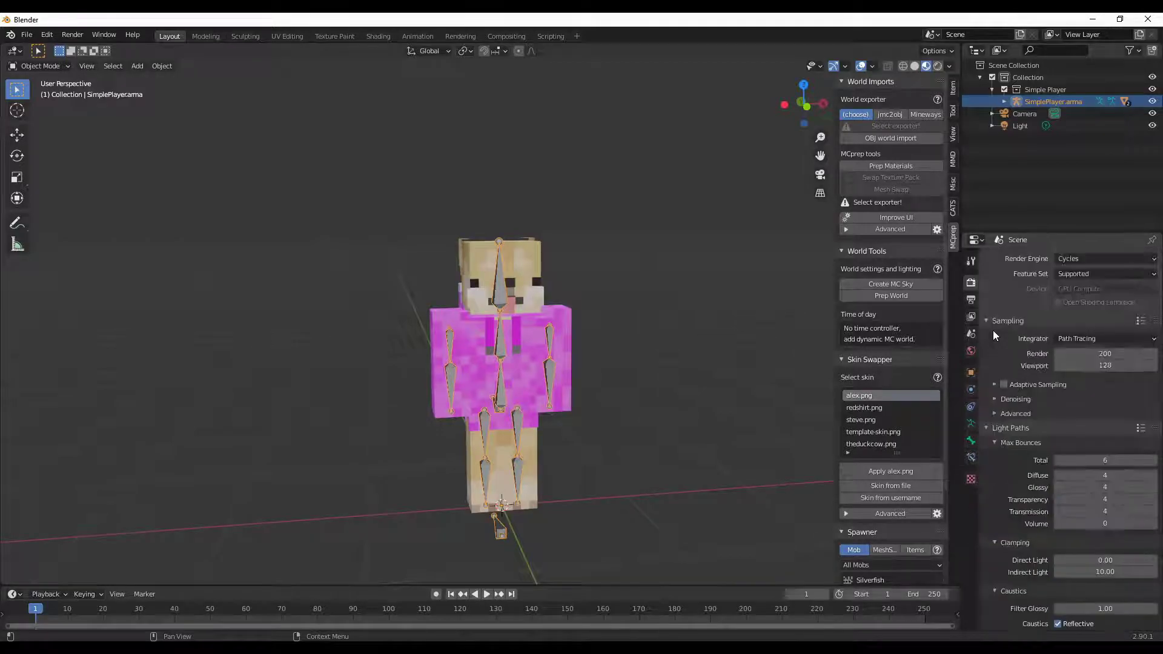
left_click(1067, 261)
left_click(1066, 274)
left_click(1081, 262)
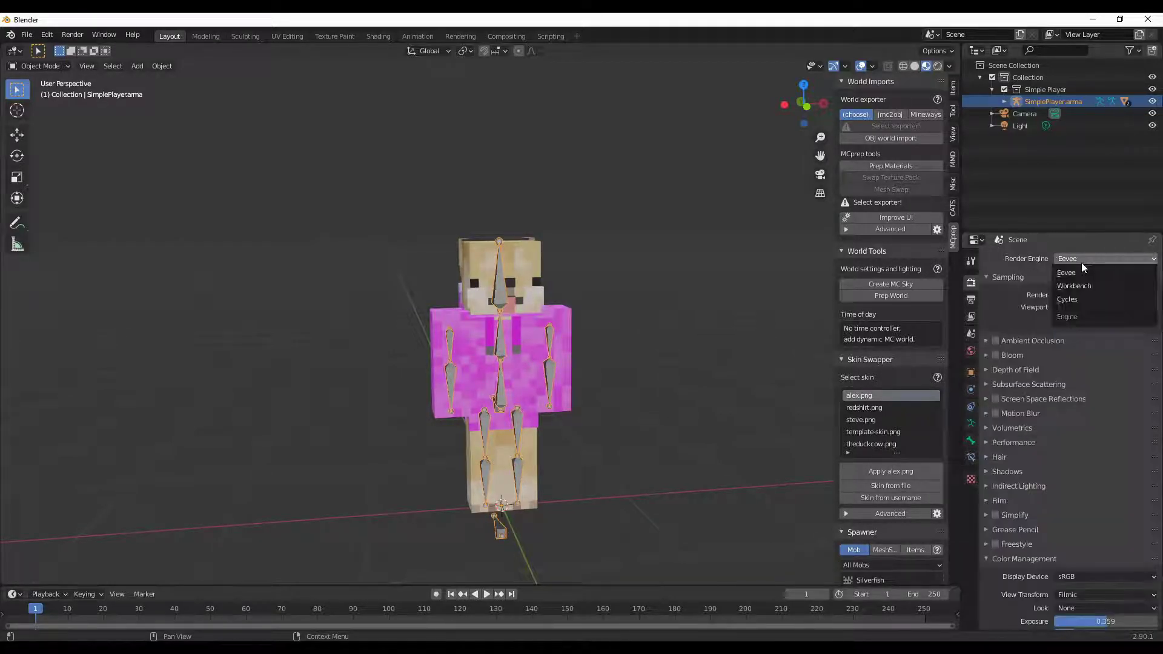
left_click(1063, 298)
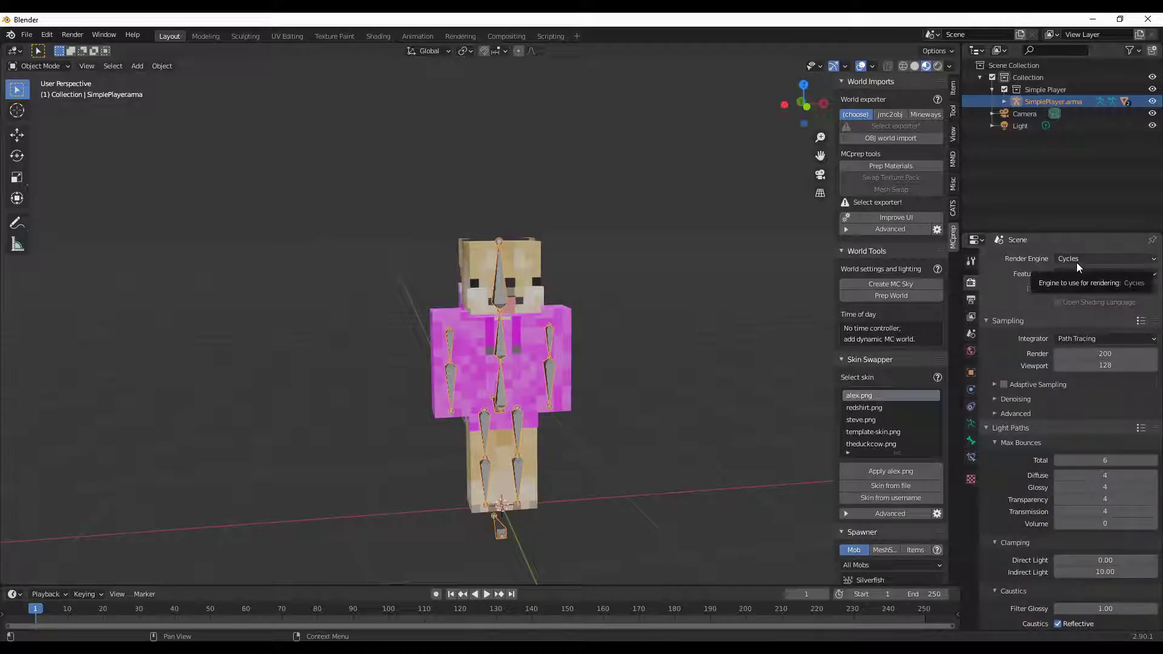
left_click(1077, 261)
left_click(1072, 272)
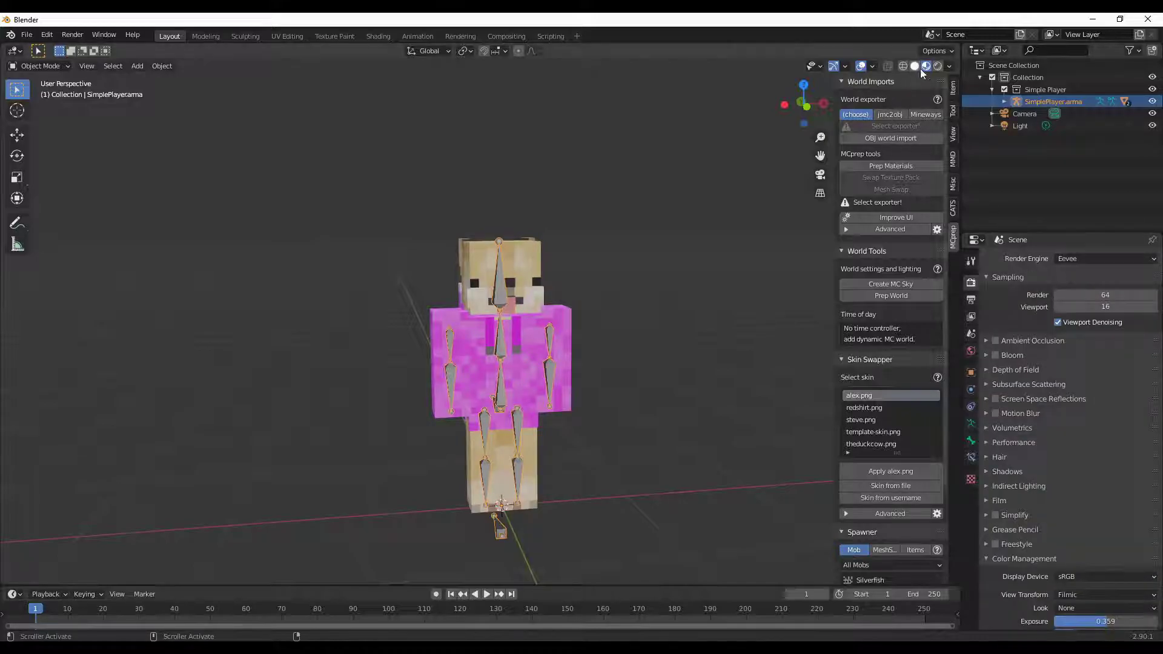
Deselect the rig, settle on Eevee, and view the player from the front in Rendered shading
left_click(623, 283)
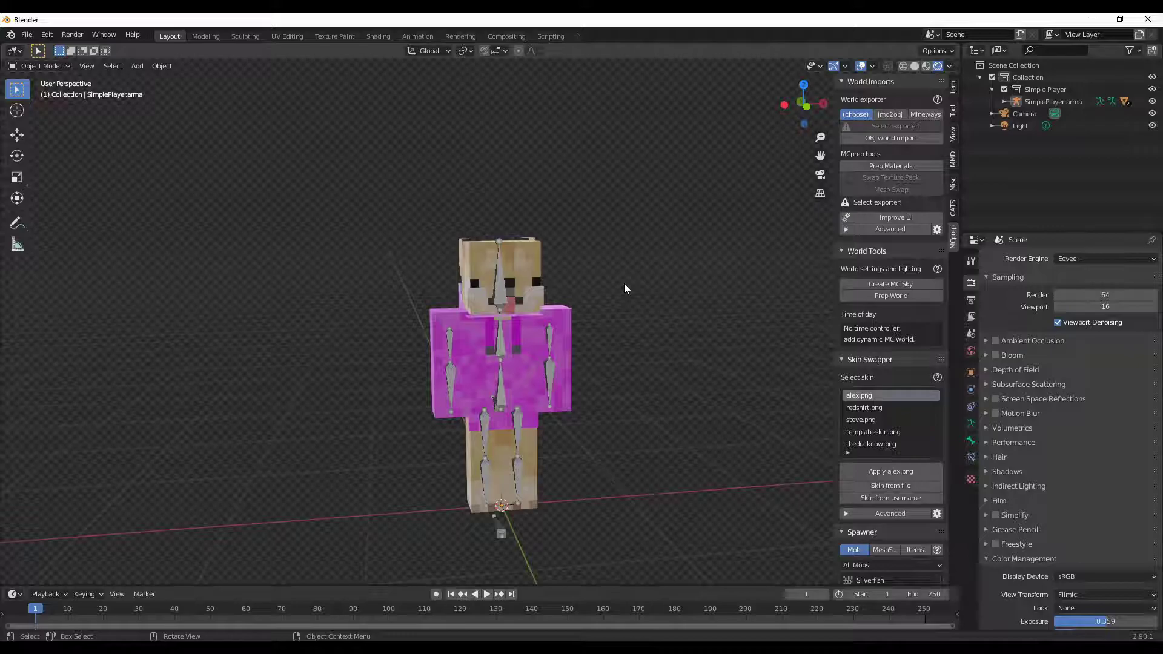
middle_click_drag(623, 284, 585, 272)
left_click(1121, 259)
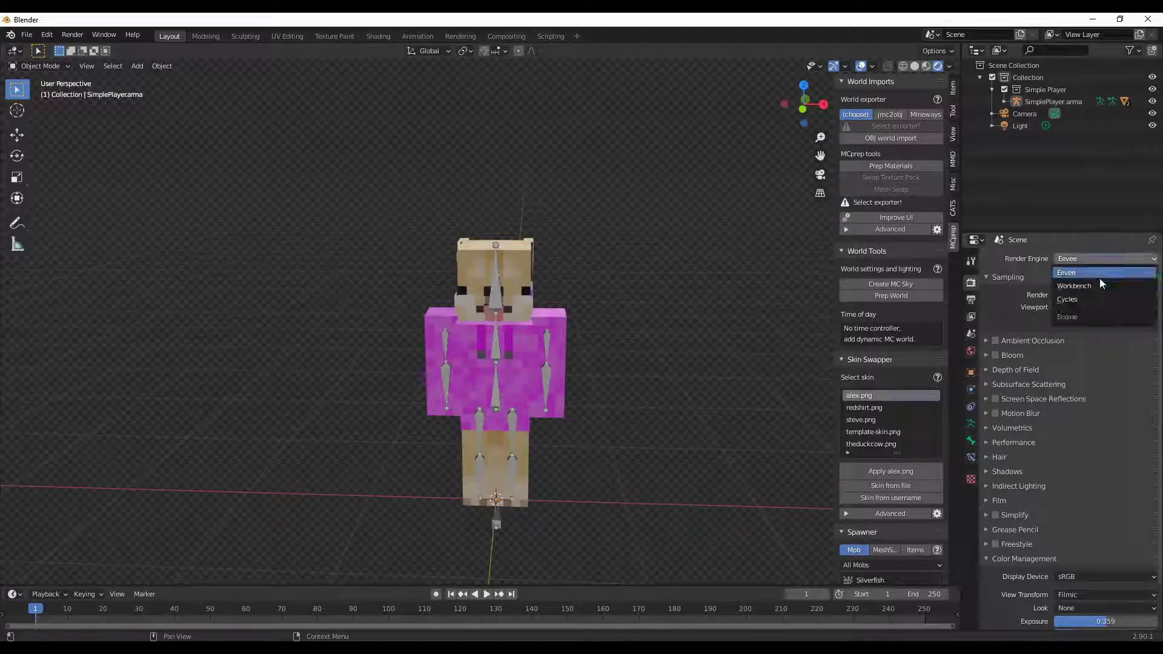
left_click(1112, 298)
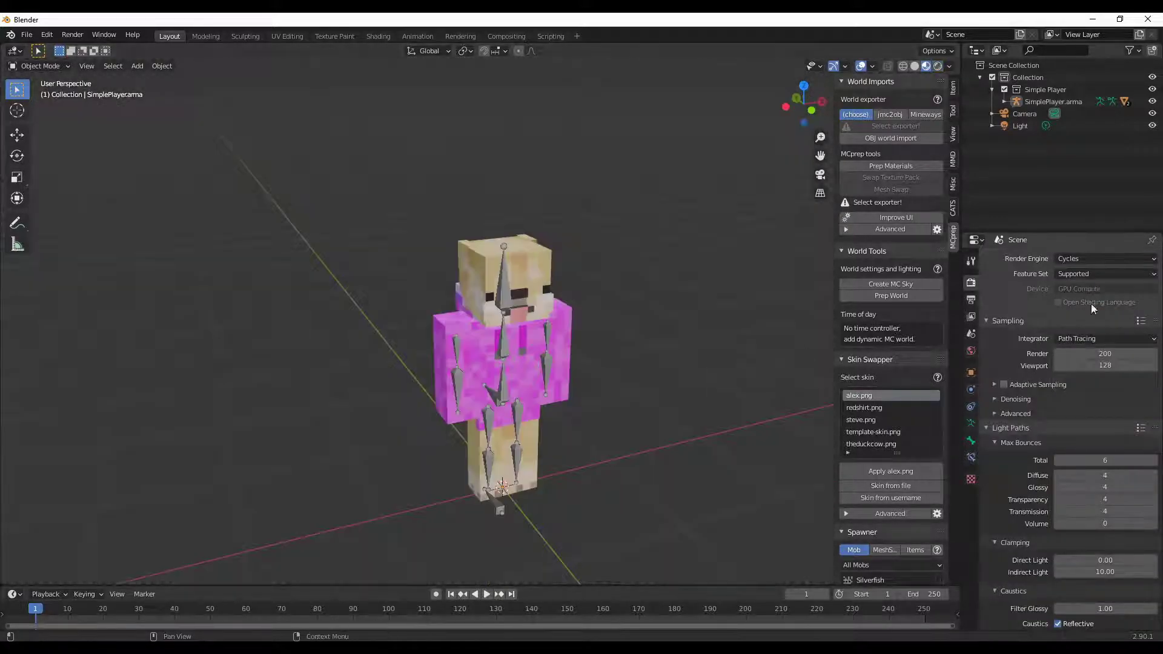
left_click(1100, 259)
left_click(1084, 271)
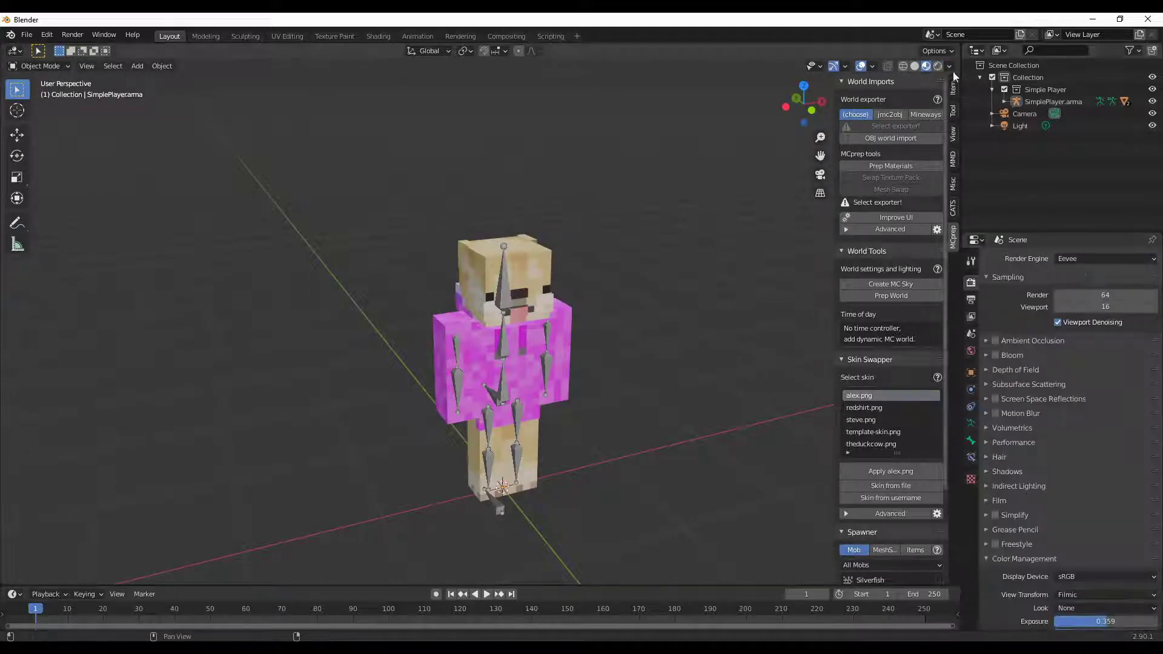
left_click(938, 66)
mouse_move(582, 303)
middle_mouse_down()
mouse_move(660, 304)
mouse_move(702, 321)
mouse_move(641, 329)
mouse_move(630, 315)
mouse_move(646, 309)
middle_mouse_up()
scroll(656, 304, "up", 5)
scroll(656, 304, "down", 5)
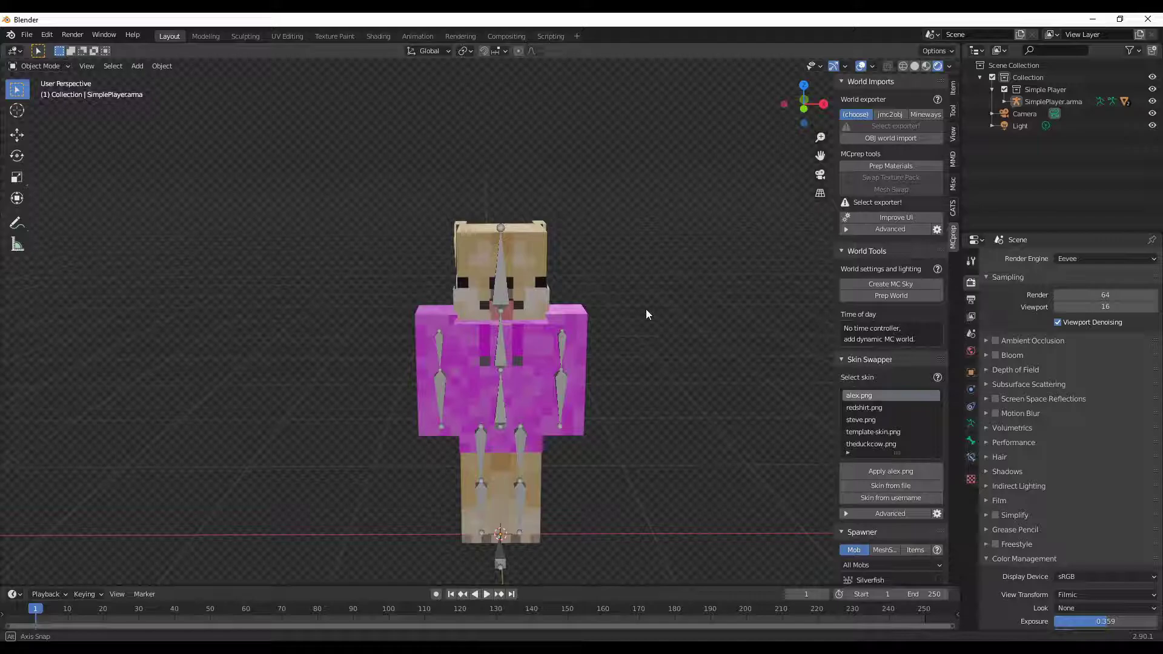
Put the Simple Player armature into Pose Mode via the Outliner and mode menu
middle_click_drag(646, 314, 657, 312)
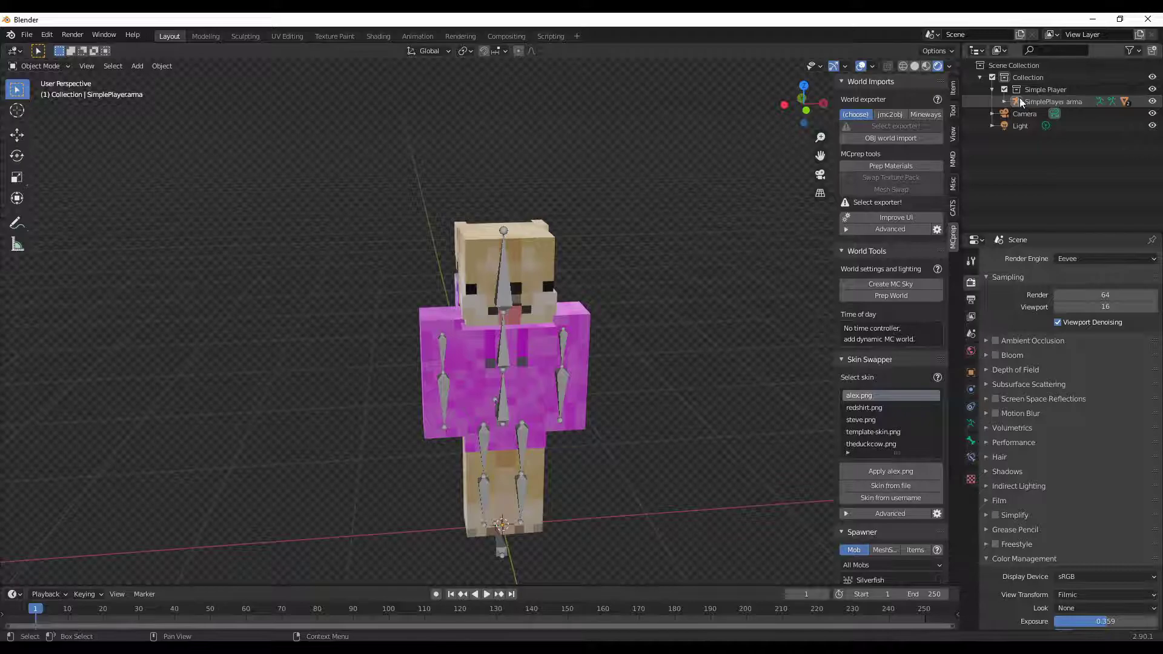
left_click(1100, 103)
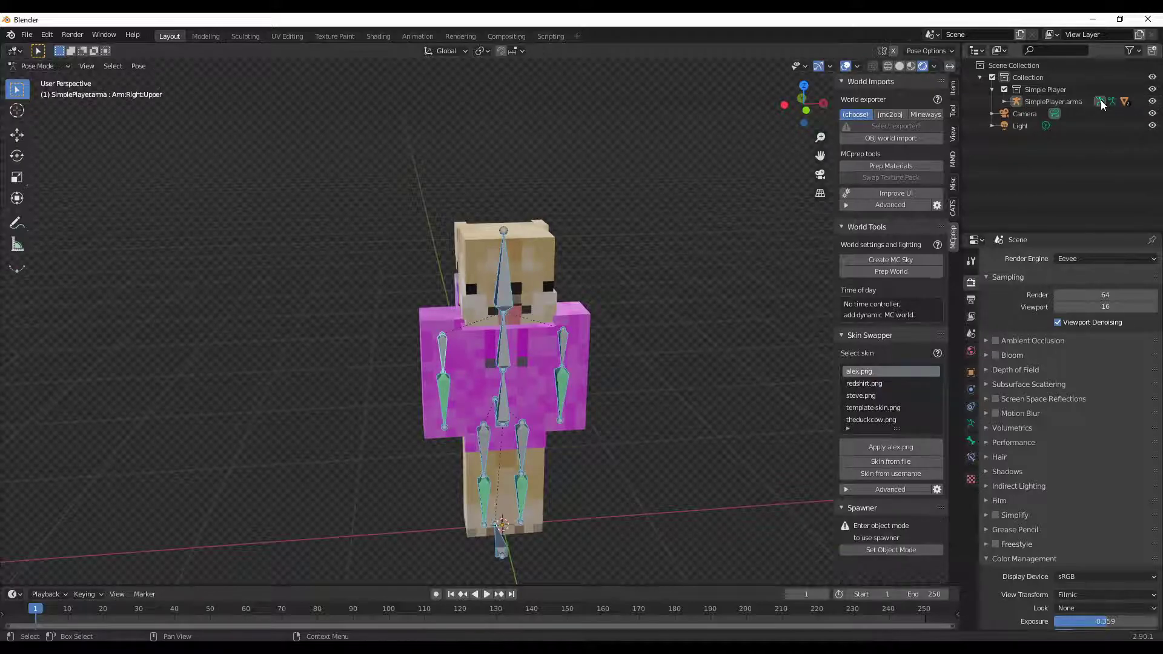
left_click(38, 65)
left_click(42, 79)
left_click(37, 65)
left_click(40, 106)
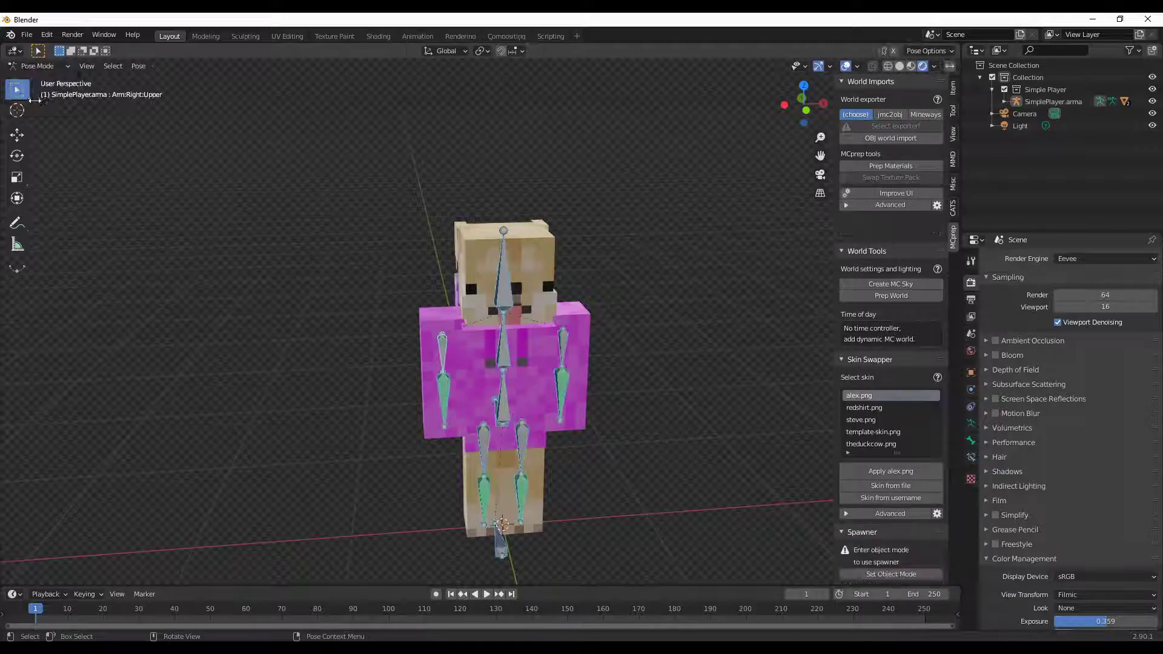
Import Minecraft Swords.fbx from the source folder as an FBX file
left_click(27, 35)
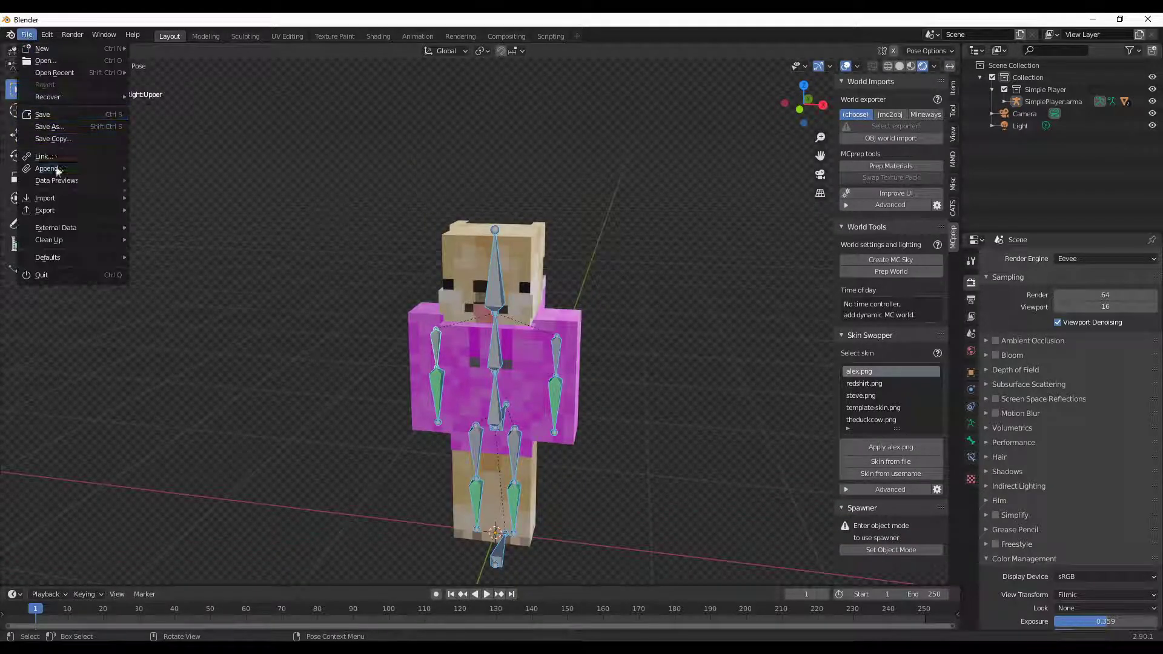
mouse_move(57, 199)
left_click(161, 270)
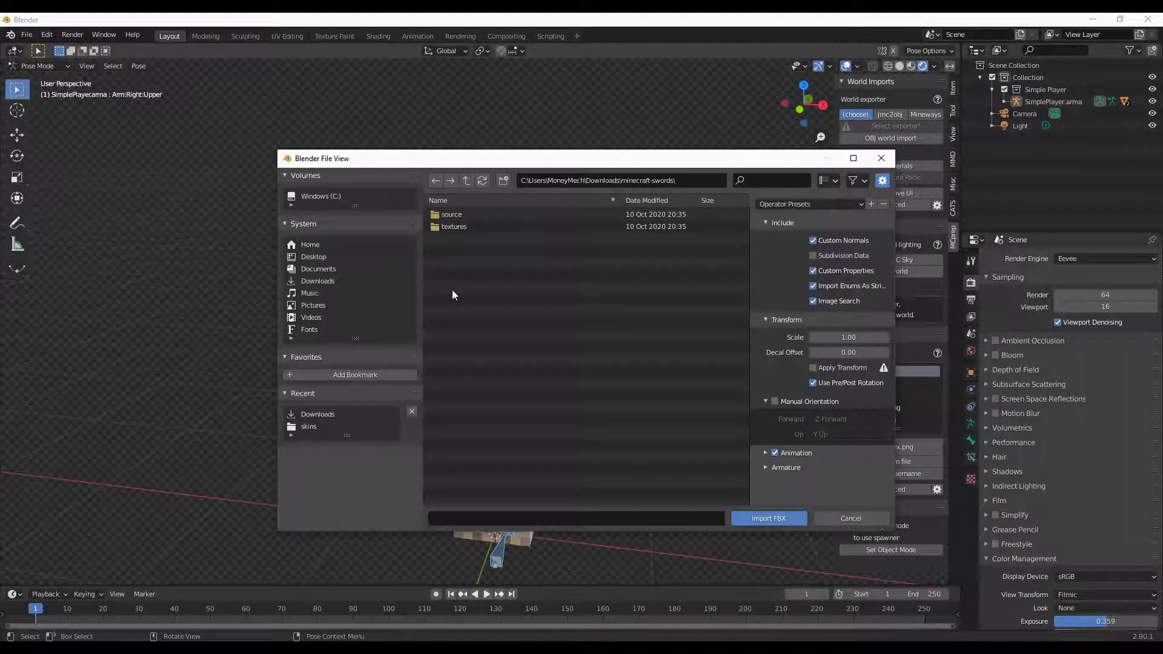
double_click(460, 213)
left_click(460, 216)
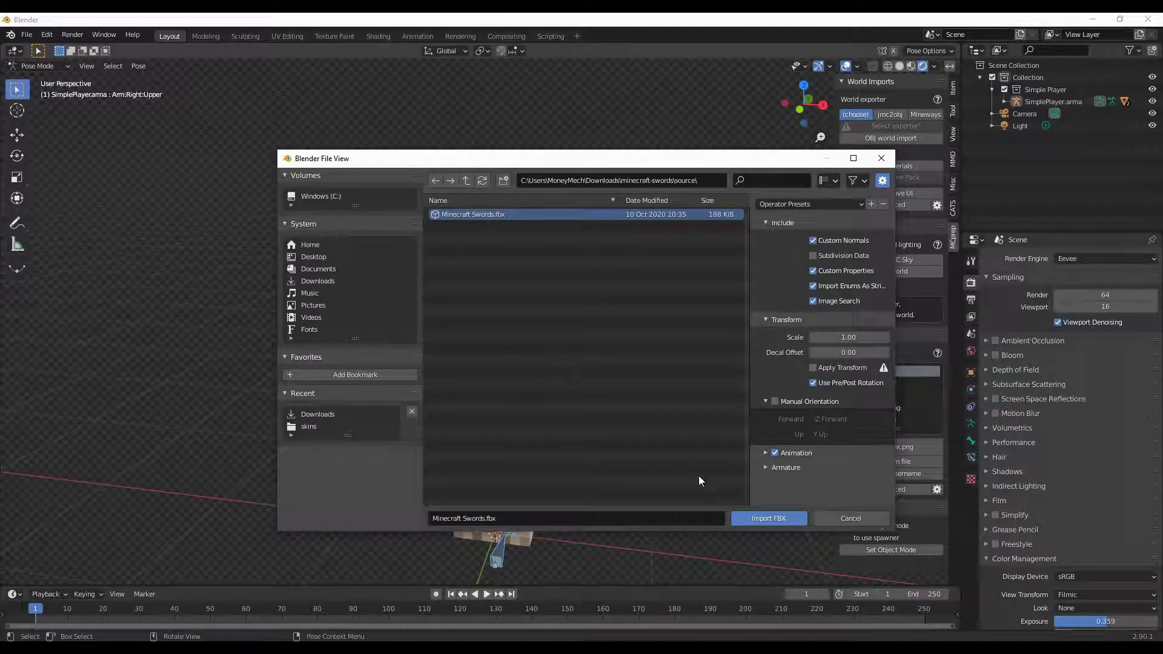
left_click(751, 519)
Delete the extra imported swords and editor object, keeping only Diamond_Sword
middle_click_drag(679, 464, 630, 445)
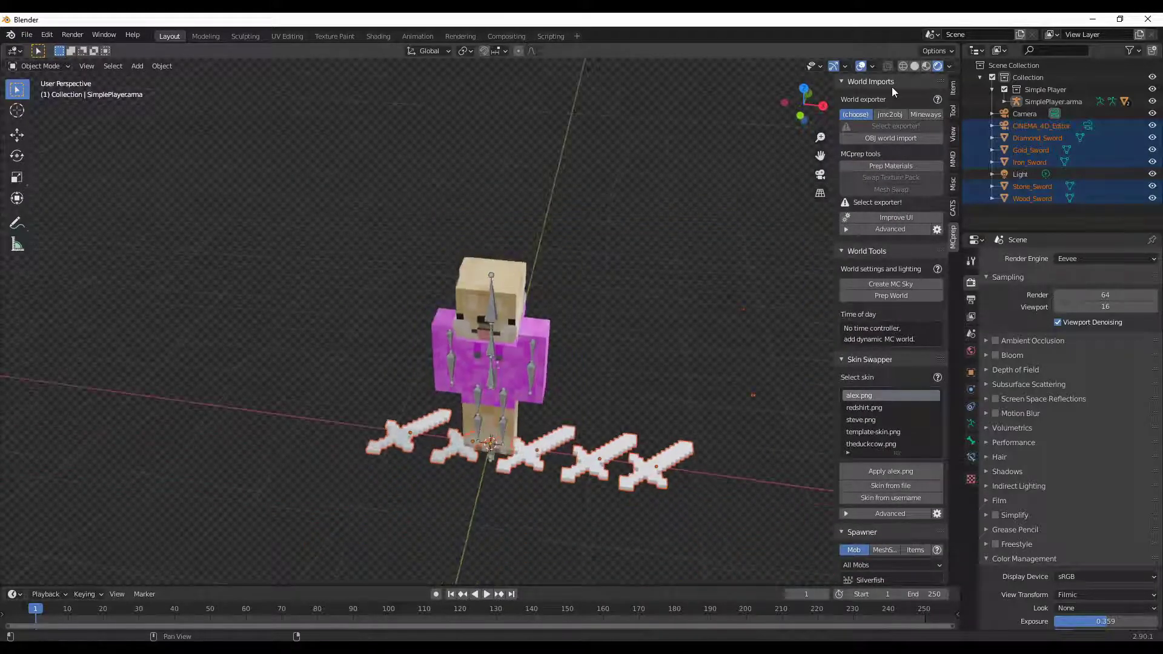
key("x")
left_click(1027, 127)
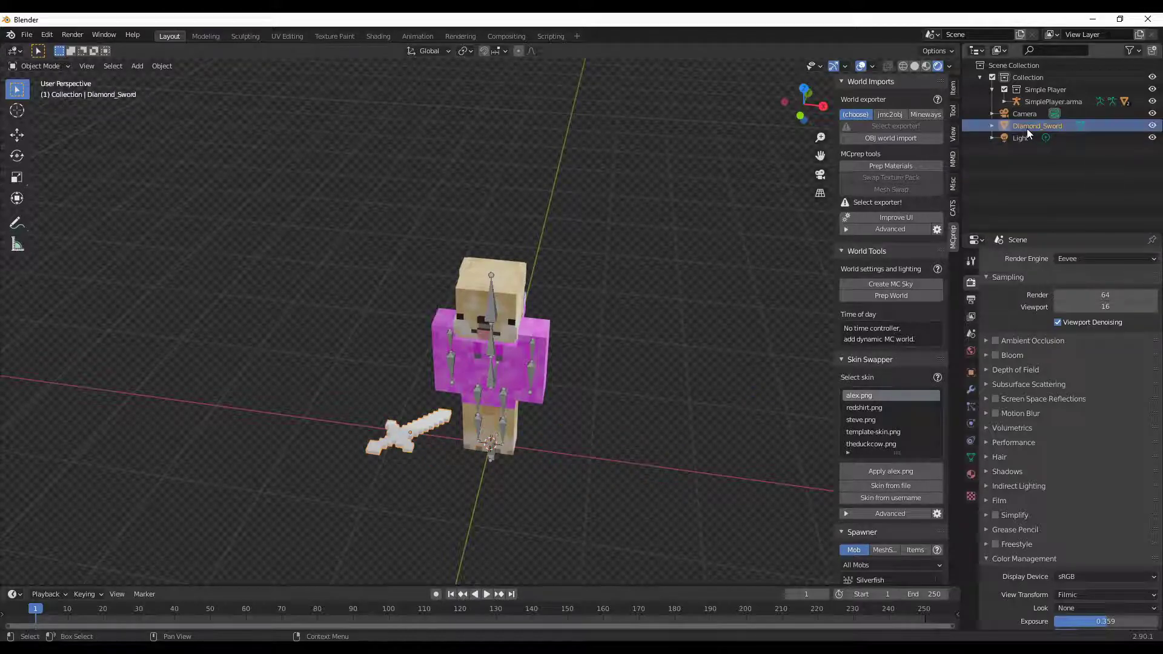
middle_click_drag(441, 427, 458, 439)
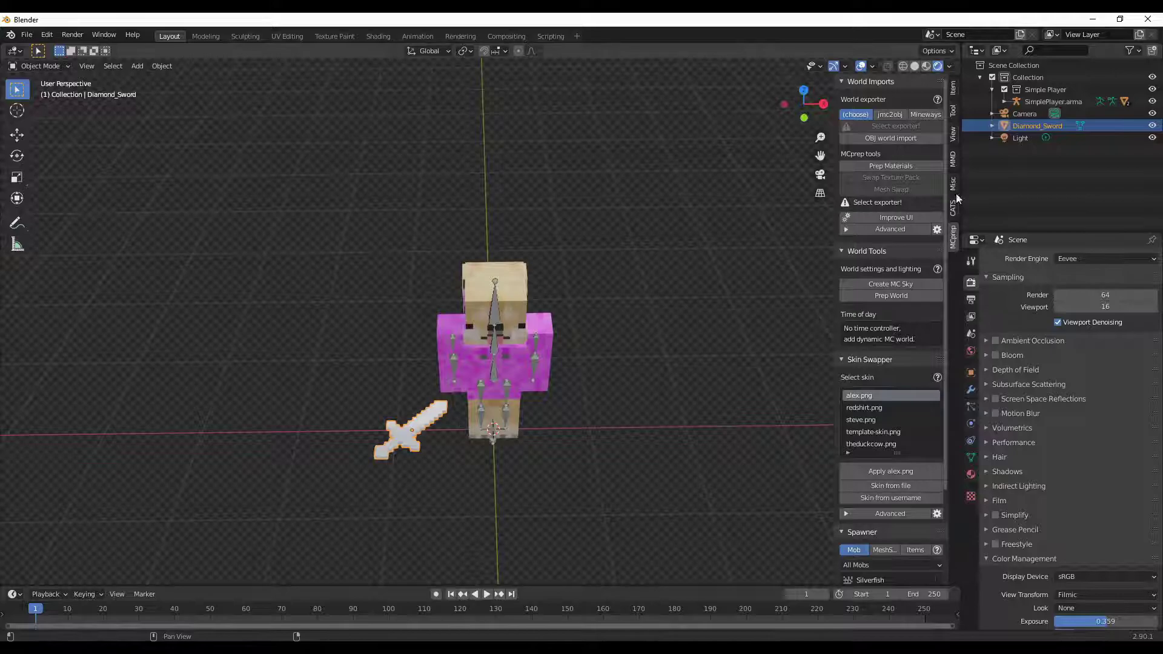
Feed the Diamond_Sword material's Base Color from an Image Texture loading diamond_sword.png
key("n")
left_click(970, 474)
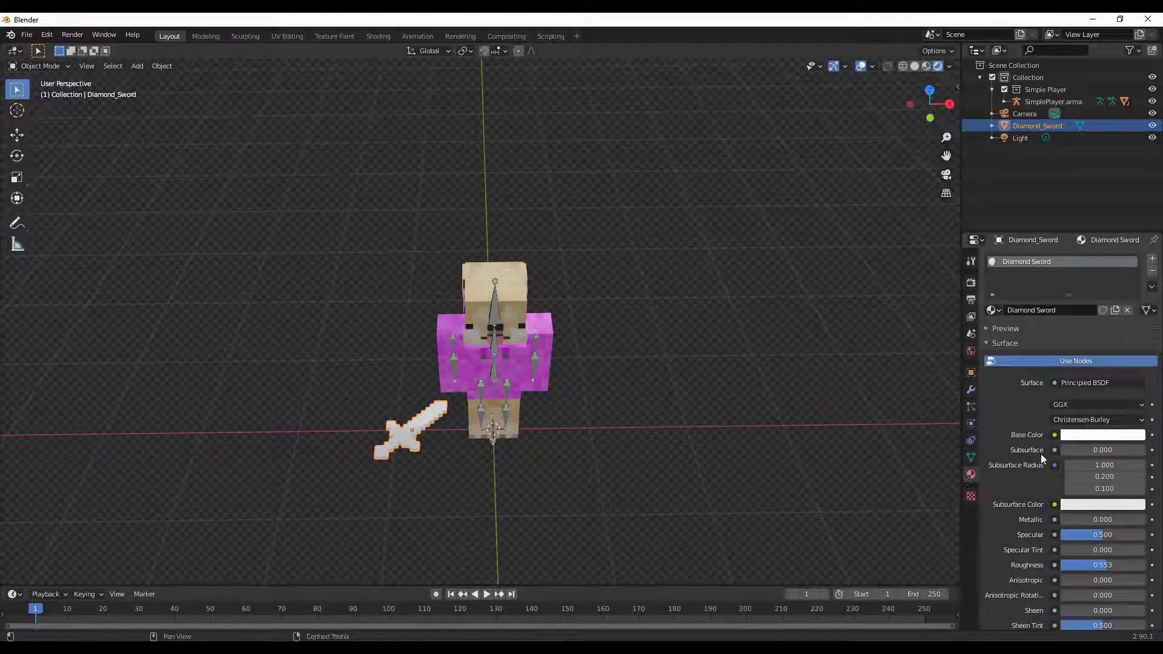
left_click(1054, 435)
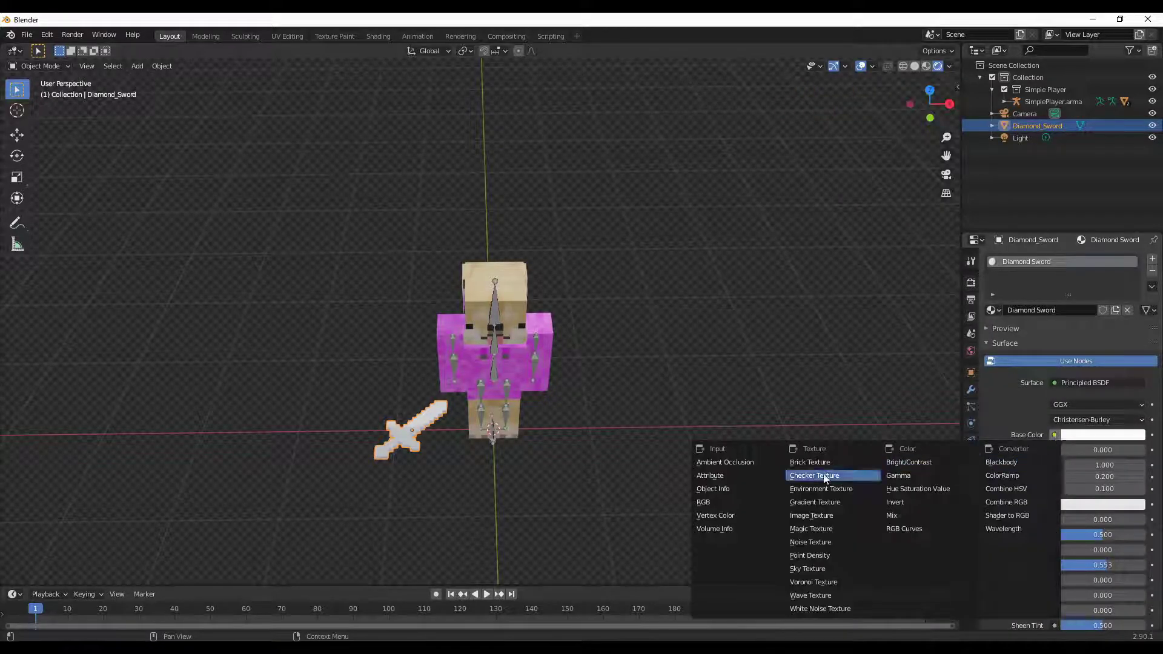
left_click(808, 514)
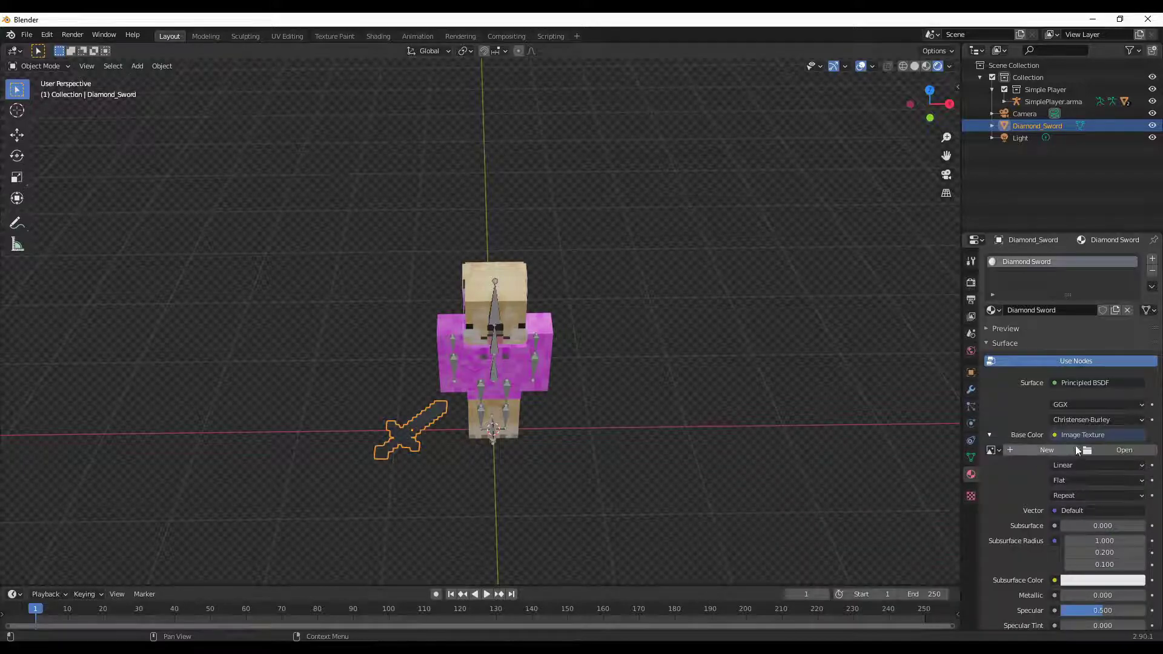
left_click(1113, 450)
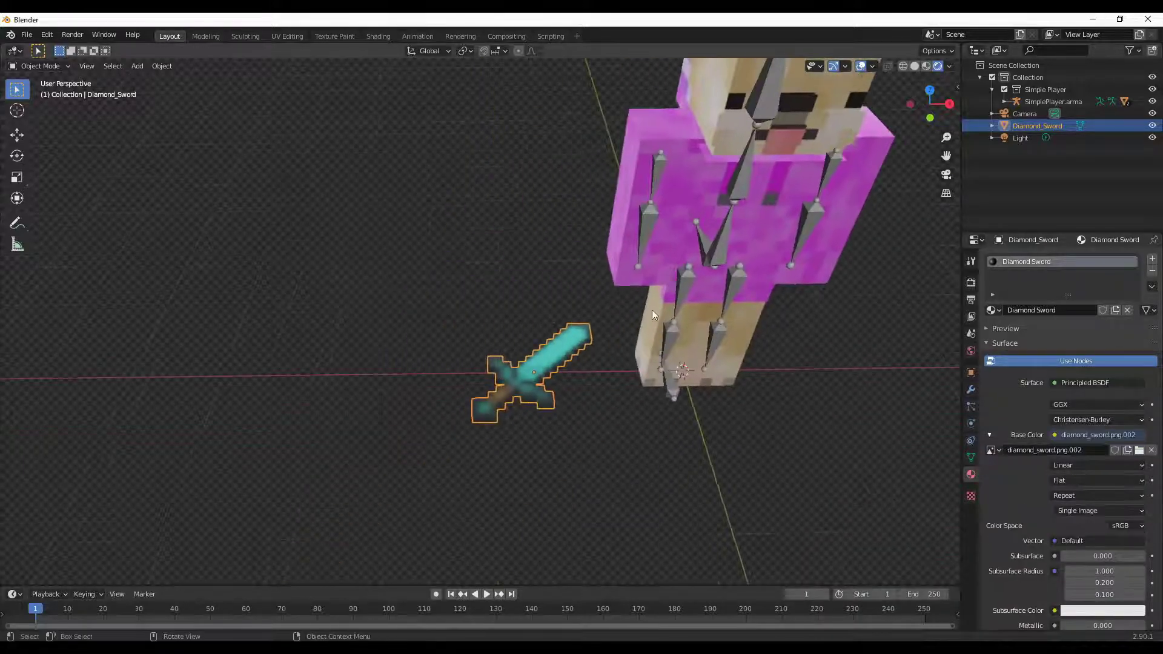
Set the sword texture's interpolation to Closest for a pixel-sharp look
middle_click_drag(652, 310, 523, 381)
scroll(688, 350, "up", 3)
left_click(1098, 465)
left_click(1064, 492)
scroll(592, 416, "down", 4)
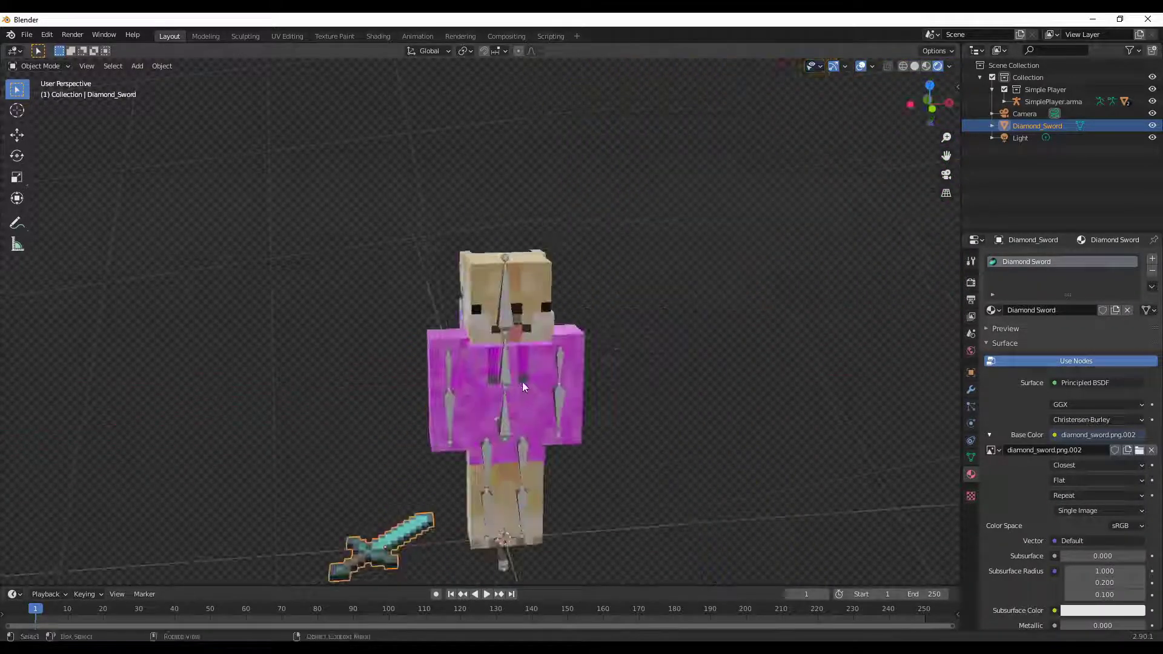
Enter Pose Mode and tilt the player's Head bone with the Rotate tool
left_click(1104, 101)
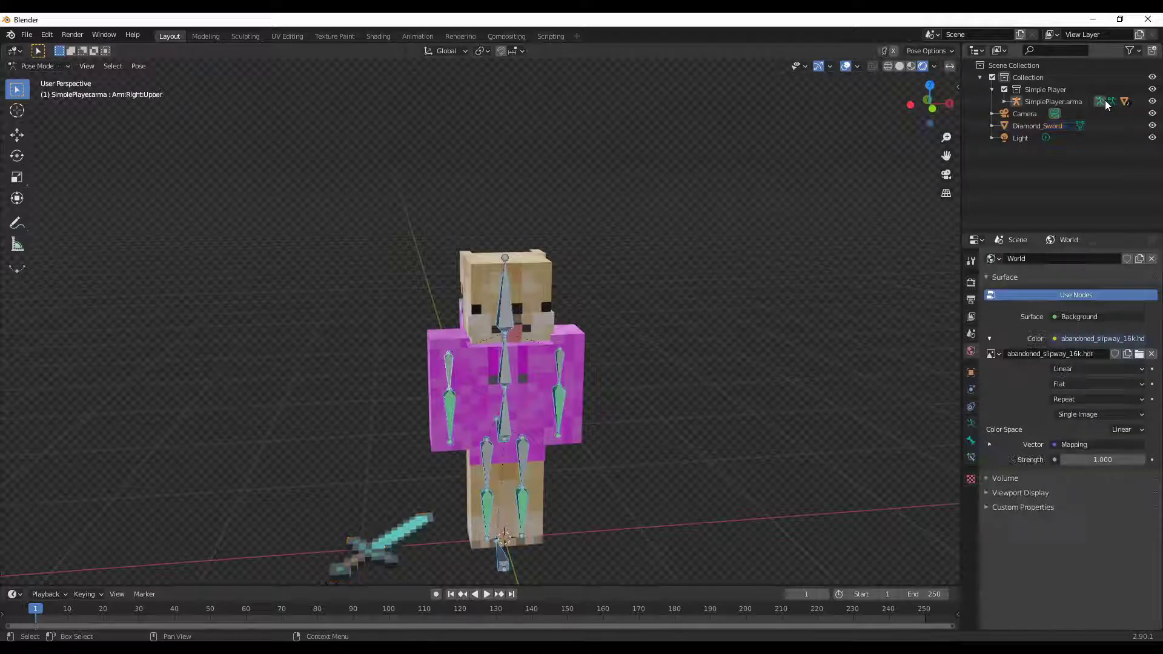
left_click(452, 412)
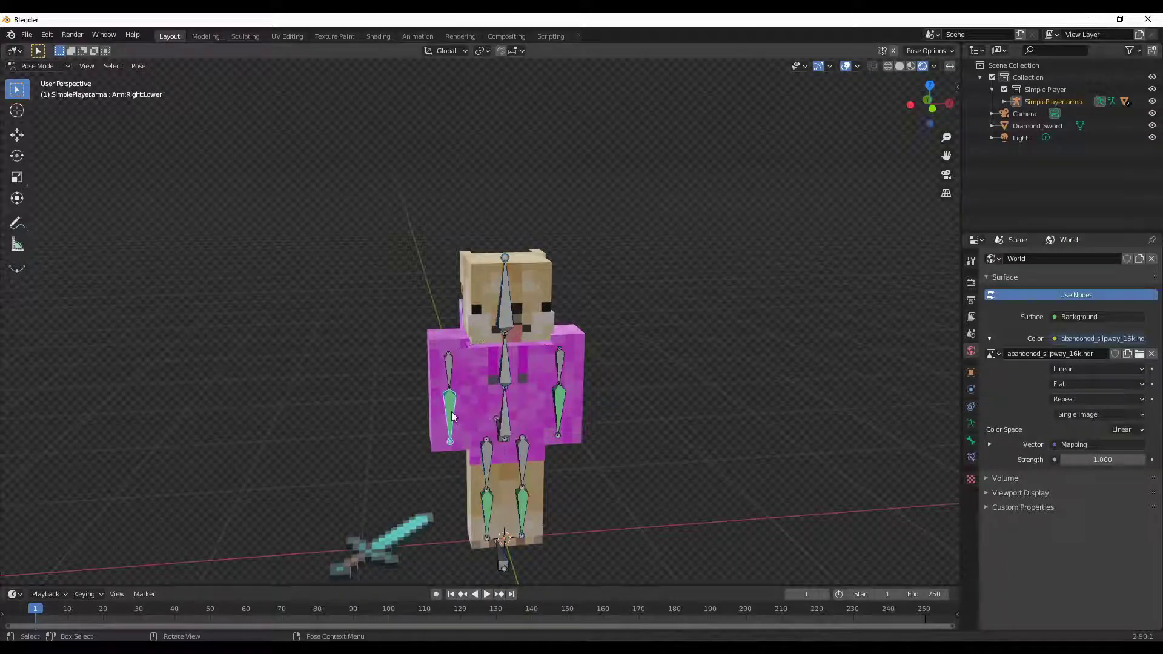
middle_click_drag(600, 381, 583, 353)
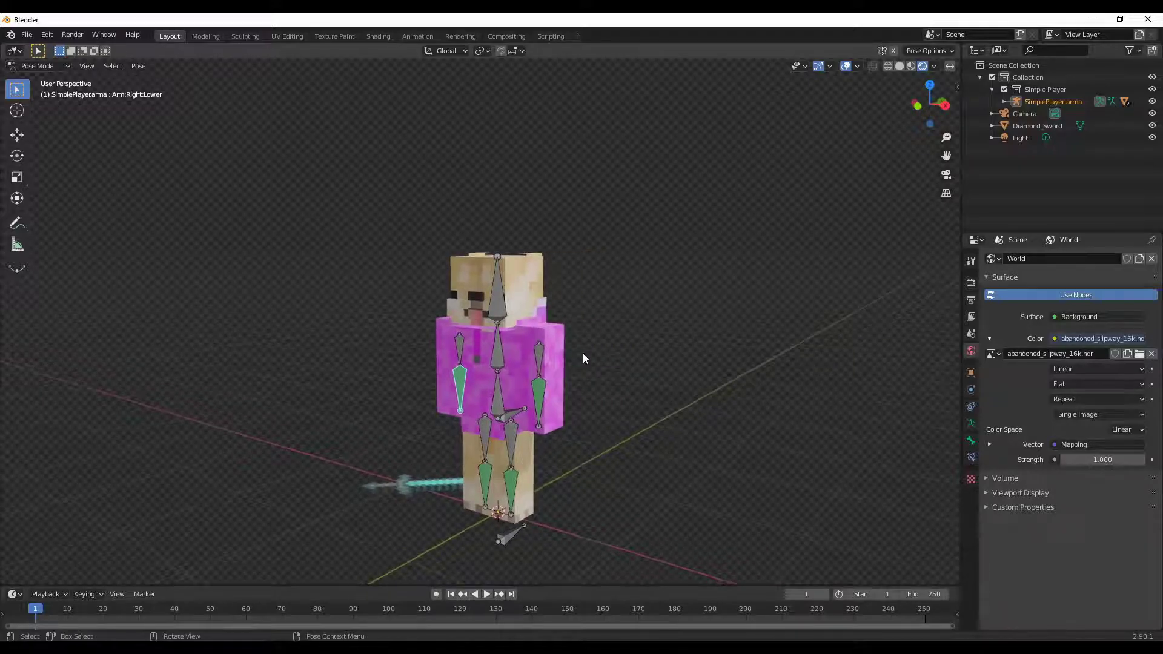
left_click(493, 296)
left_click(17, 155)
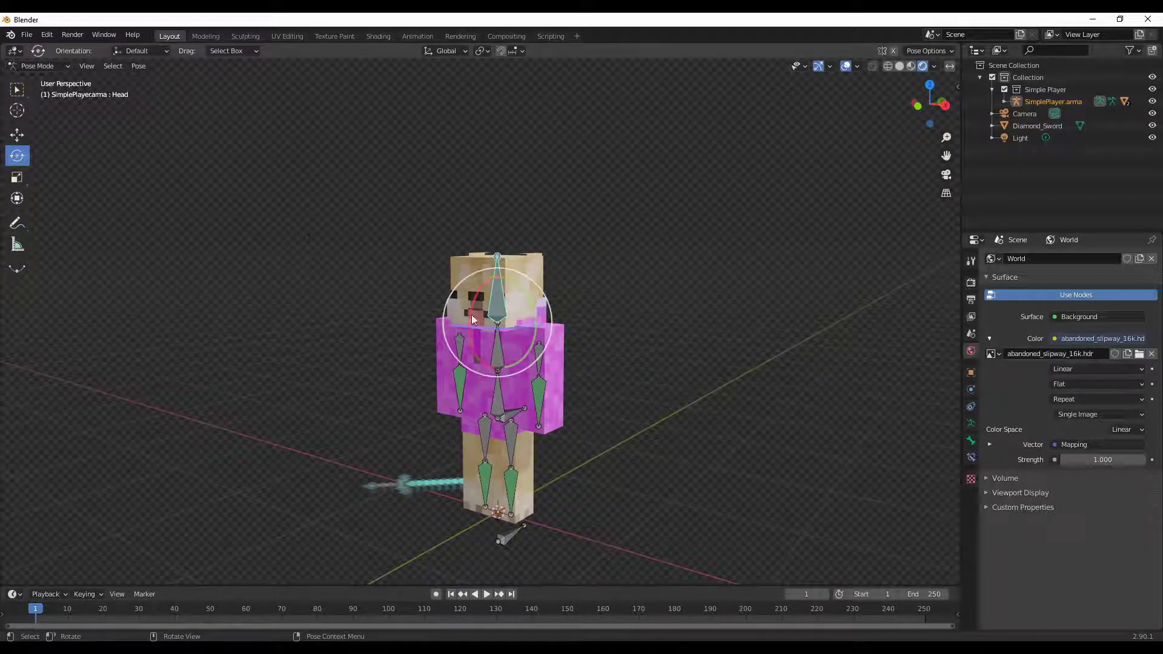
mouse_move(509, 318)
left_mouse_down()
mouse_move(521, 331)
mouse_move(518, 312)
left_mouse_up()
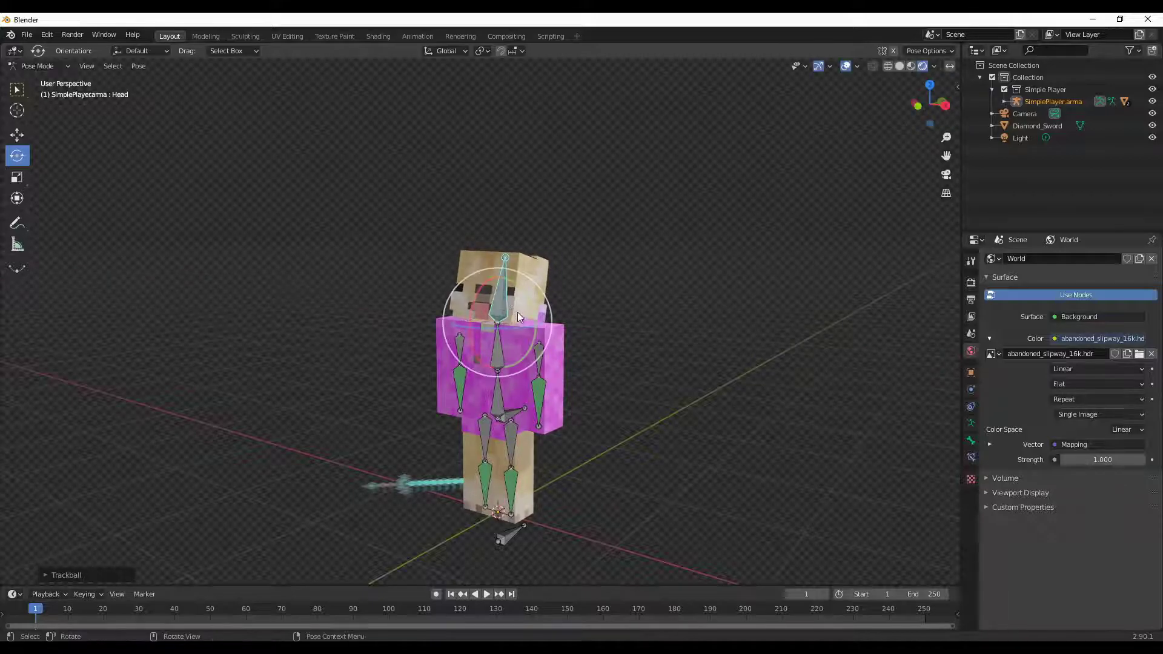
Select the Arm.Left.Upper bone and rotate it outward
middle_click_drag(494, 329, 591, 354)
left_click(545, 377)
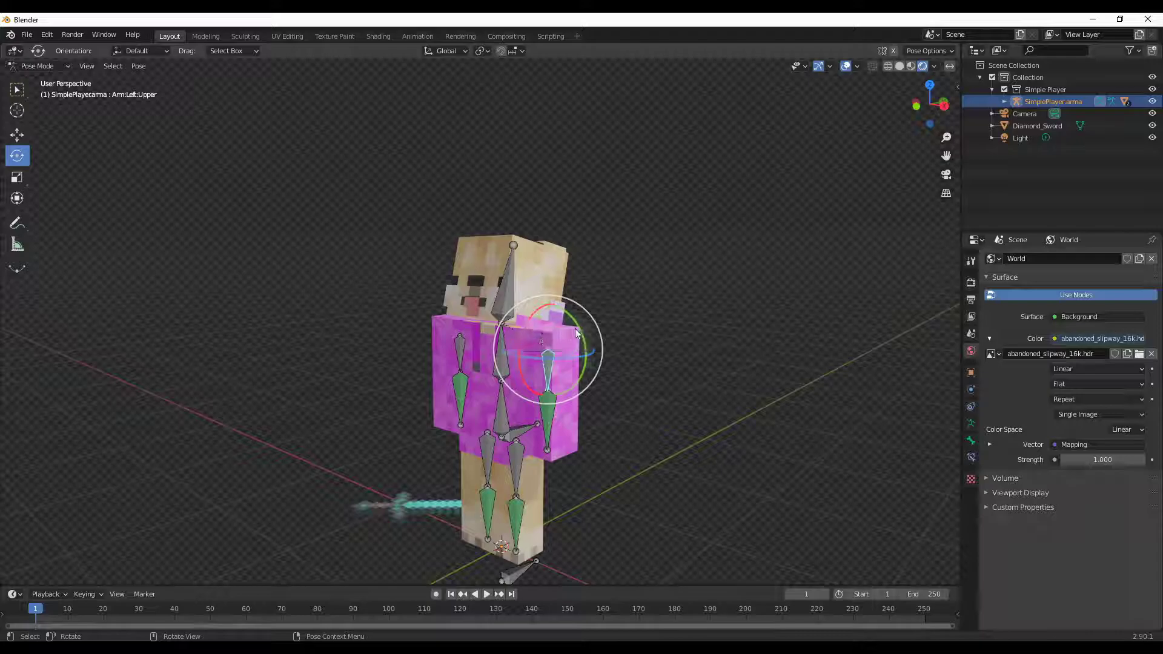
left_click_drag(581, 342, 562, 315)
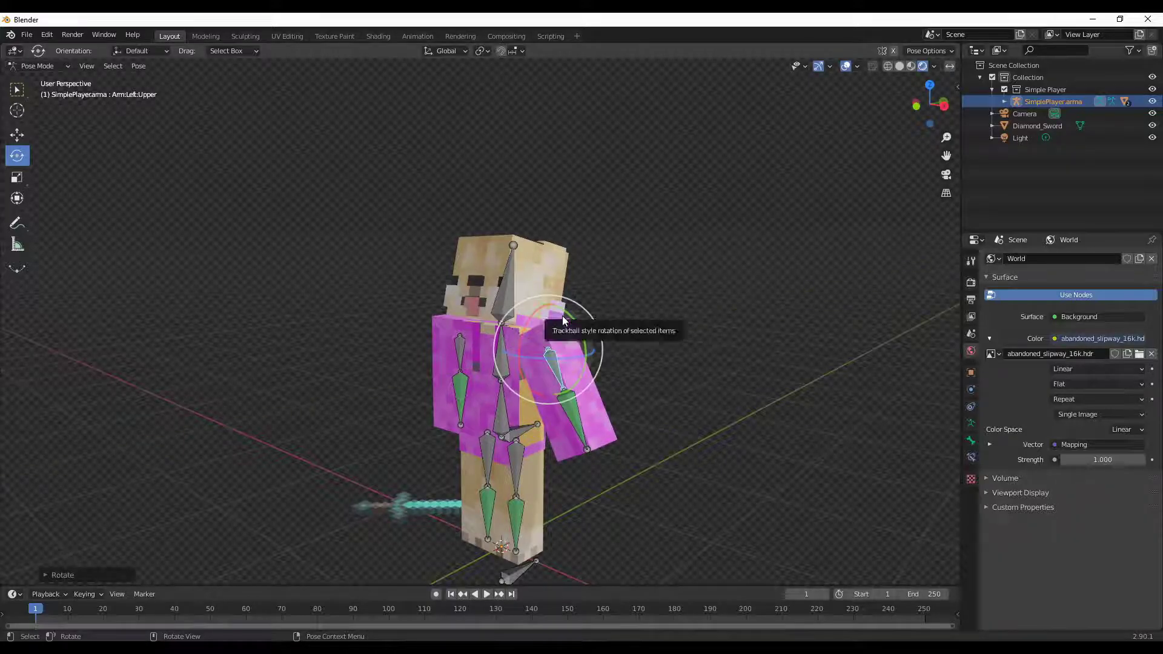
Raise the right upper arm to horizontal so the sword lifts beside the head
middle_click_drag(571, 340, 548, 270)
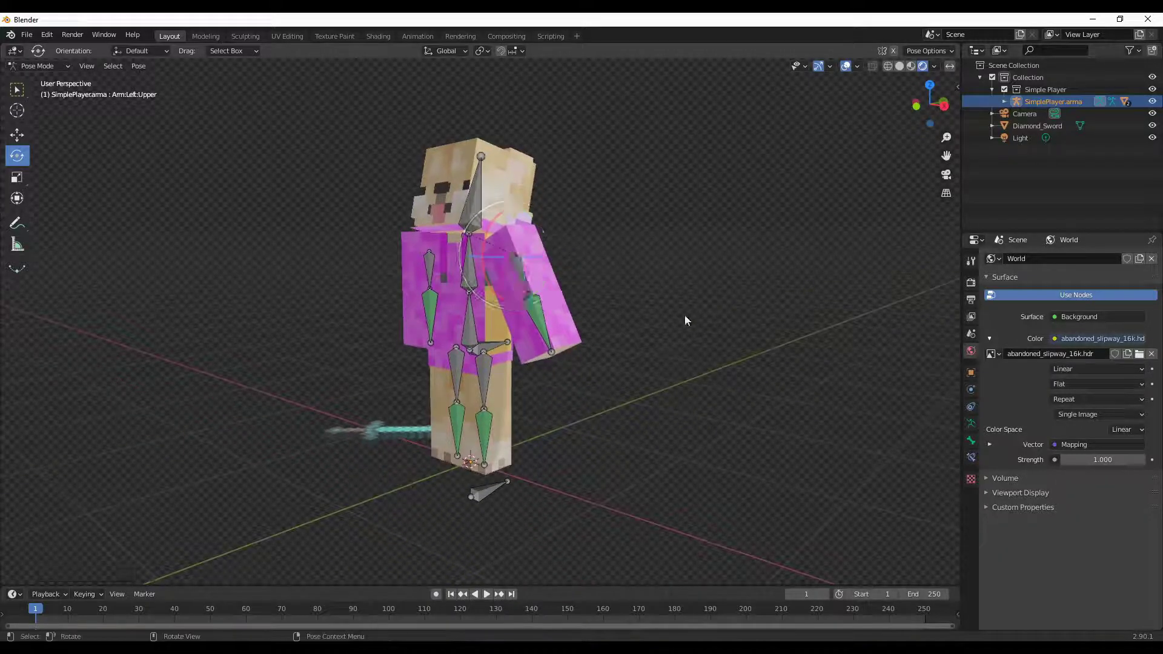
scroll(609, 314, "up", 5)
middle_click_drag(610, 313, 624, 345)
scroll(624, 345, "down", 2)
scroll(612, 348, "down", 3)
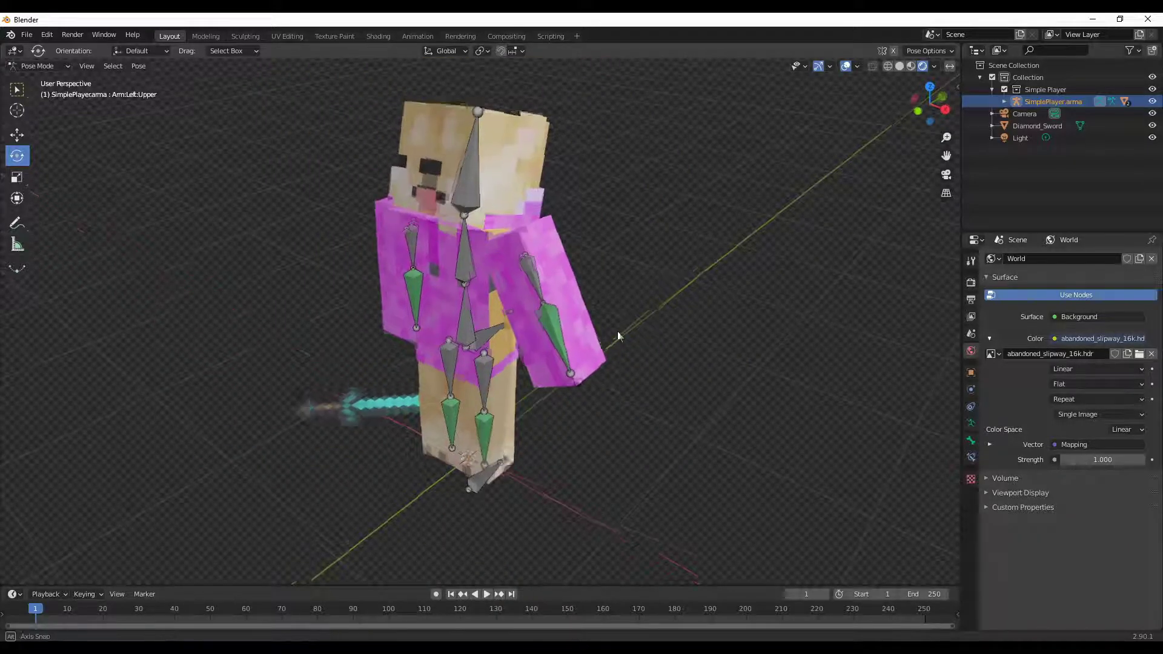
middle_click_drag(616, 331, 390, 268)
left_click(381, 280)
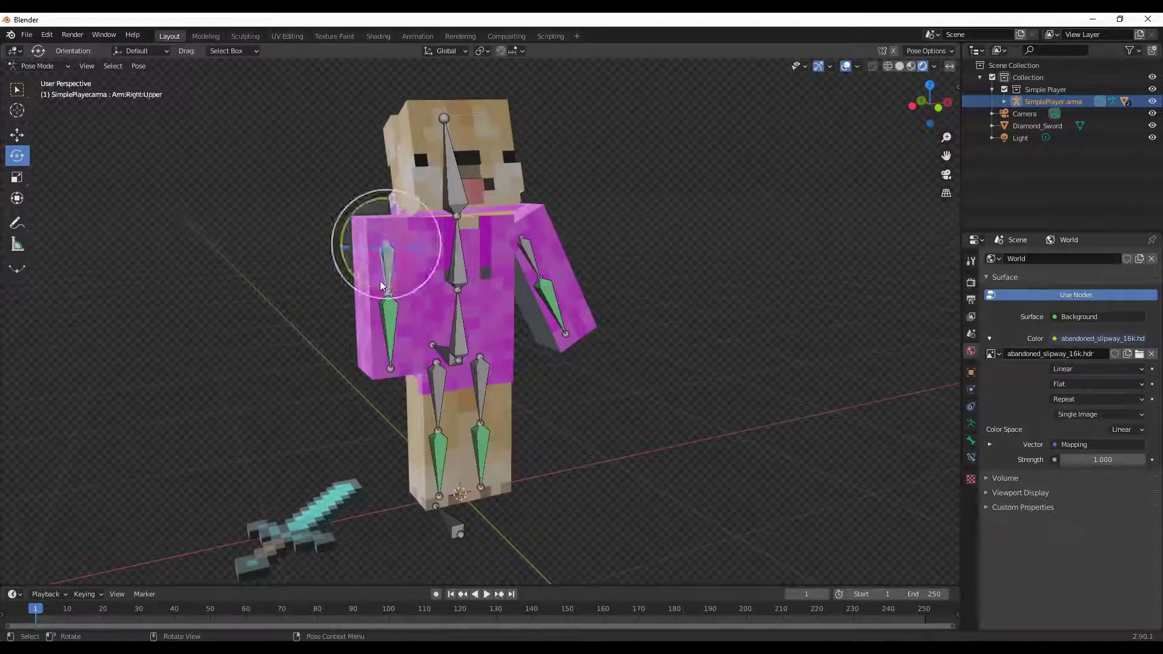
left_click_drag(380, 281, 339, 260)
middle_click_drag(340, 261, 394, 340)
Rotate the Head bone to readjust the player's head tilt
left_click(503, 197)
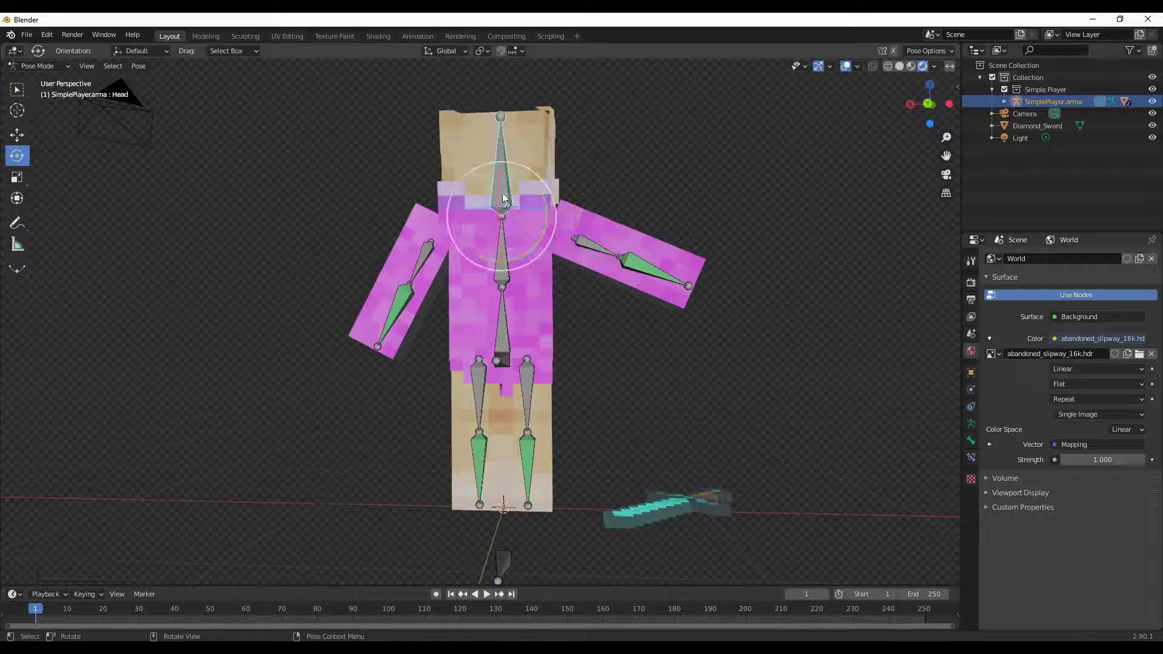
middle_click_drag(503, 196, 505, 203)
left_click_drag(506, 203, 534, 362)
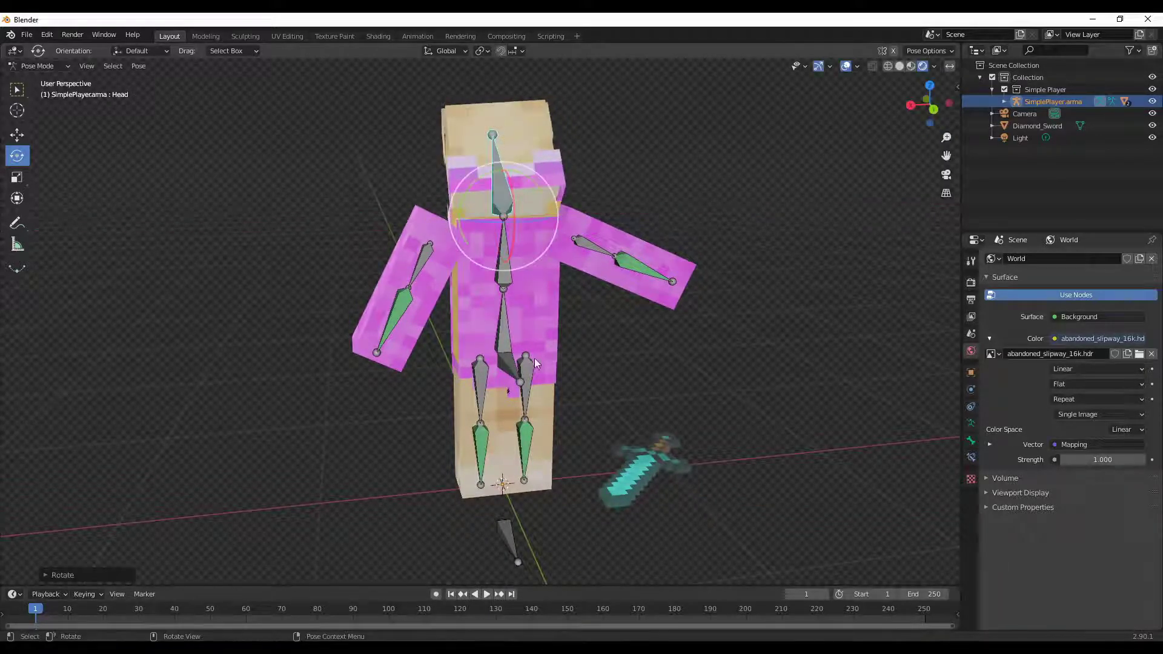
middle_click_drag(534, 358, 711, 345)
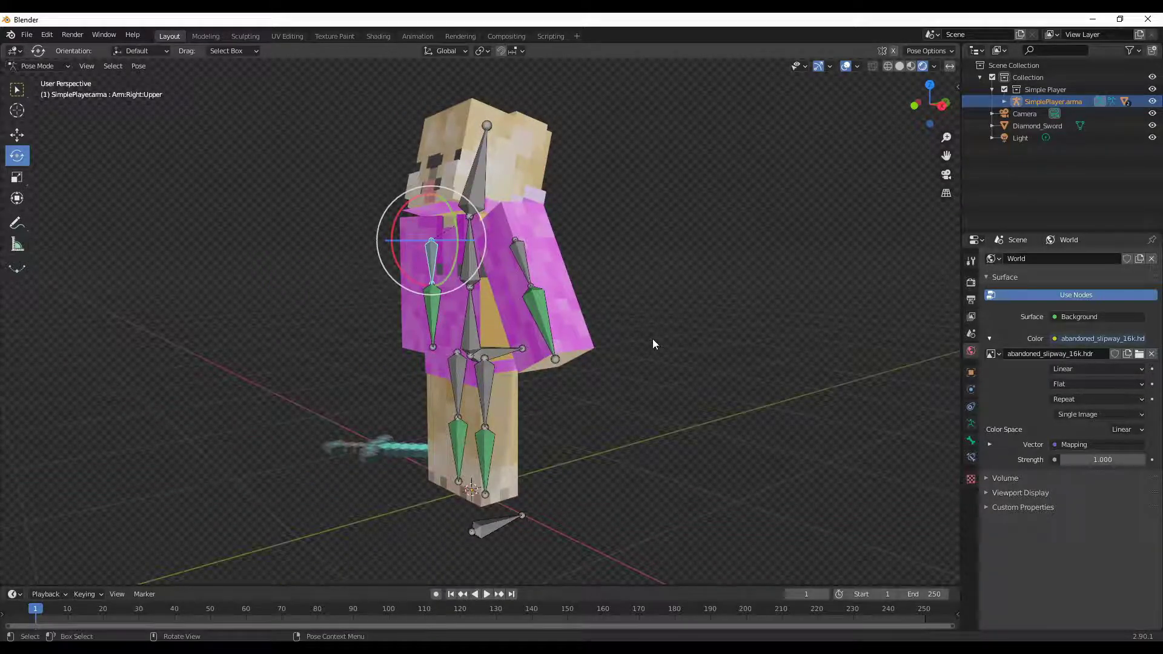
middle_click_drag(648, 346, 681, 343)
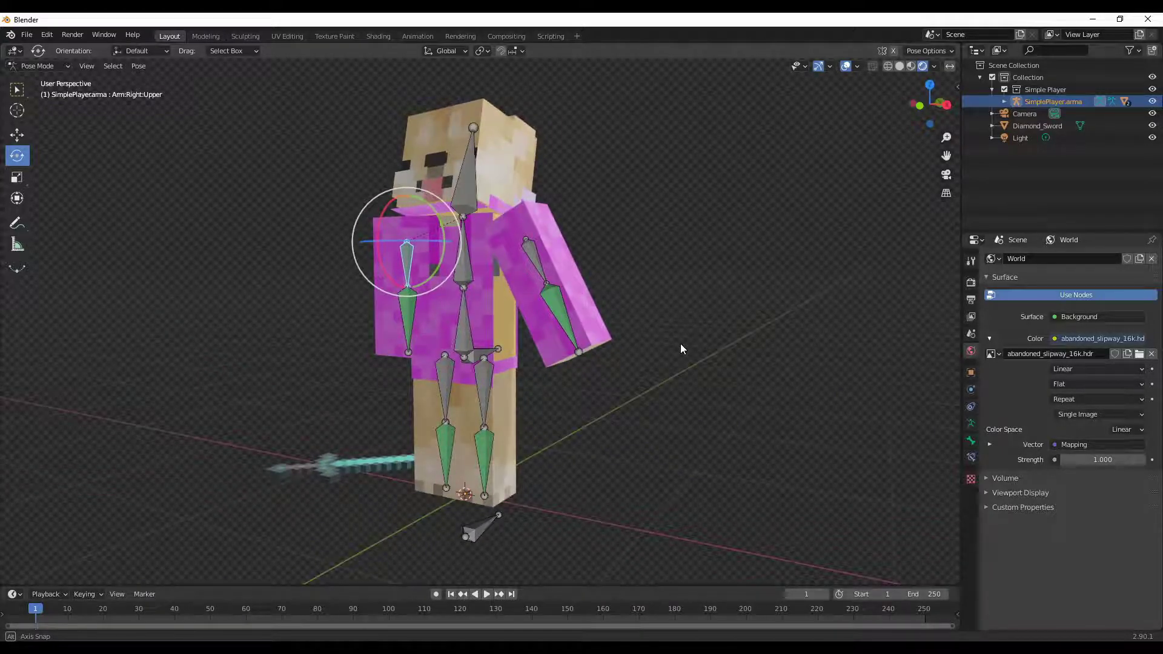
middle_click_drag(681, 343, 516, 177)
scroll(456, 296, "up", 5)
scroll(673, 293, "up", 8)
scroll(525, 348, "down", 8)
scroll(505, 195, "up", 5)
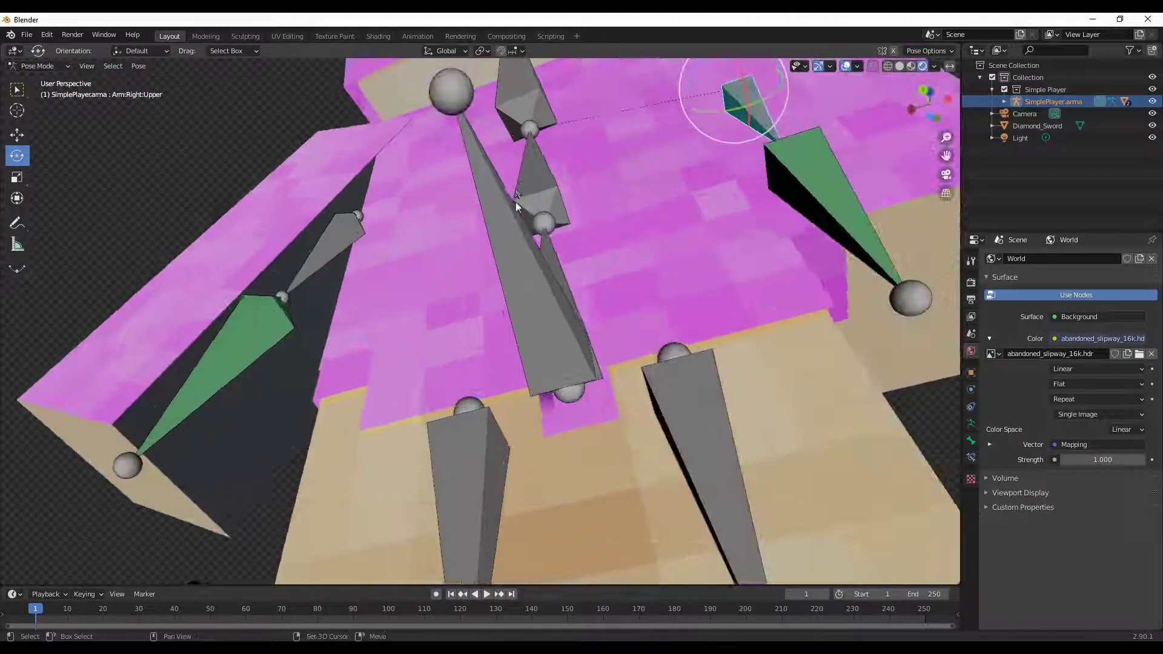
scroll(478, 469, "up", 2)
scroll(478, 472, "down", 5)
middle_click_drag(478, 473, 674, 408)
Rotate the left upper arm away from the body so the hand rests on the hip
left_click(659, 406)
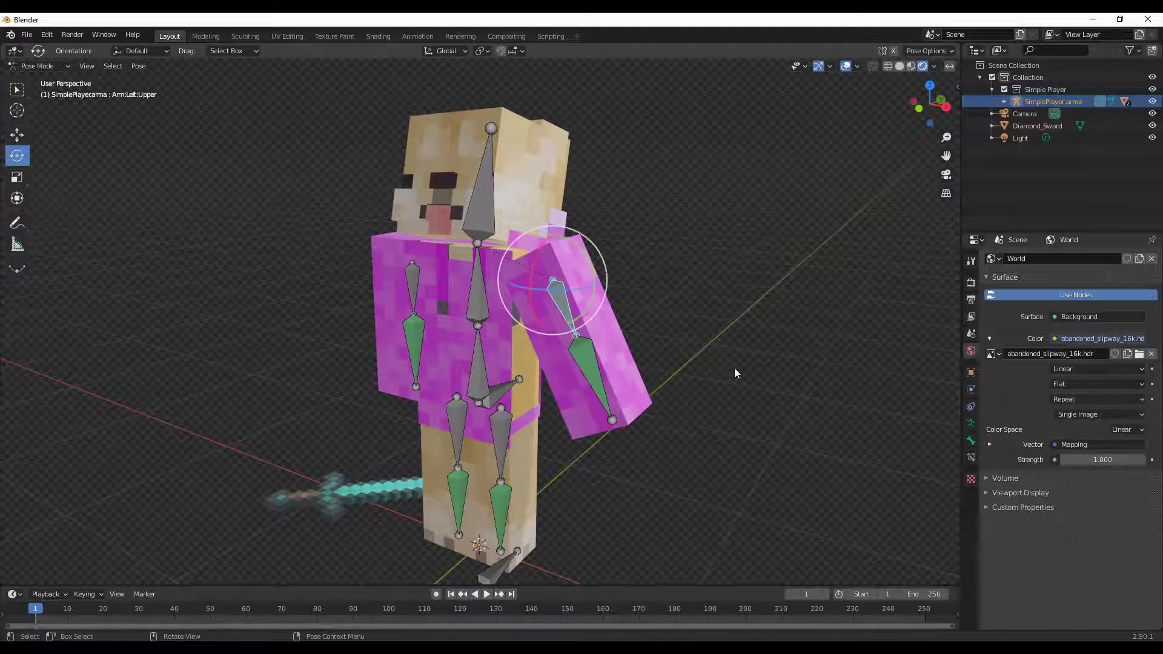
middle_click_drag(734, 369, 737, 362)
left_click_drag(591, 260, 688, 336)
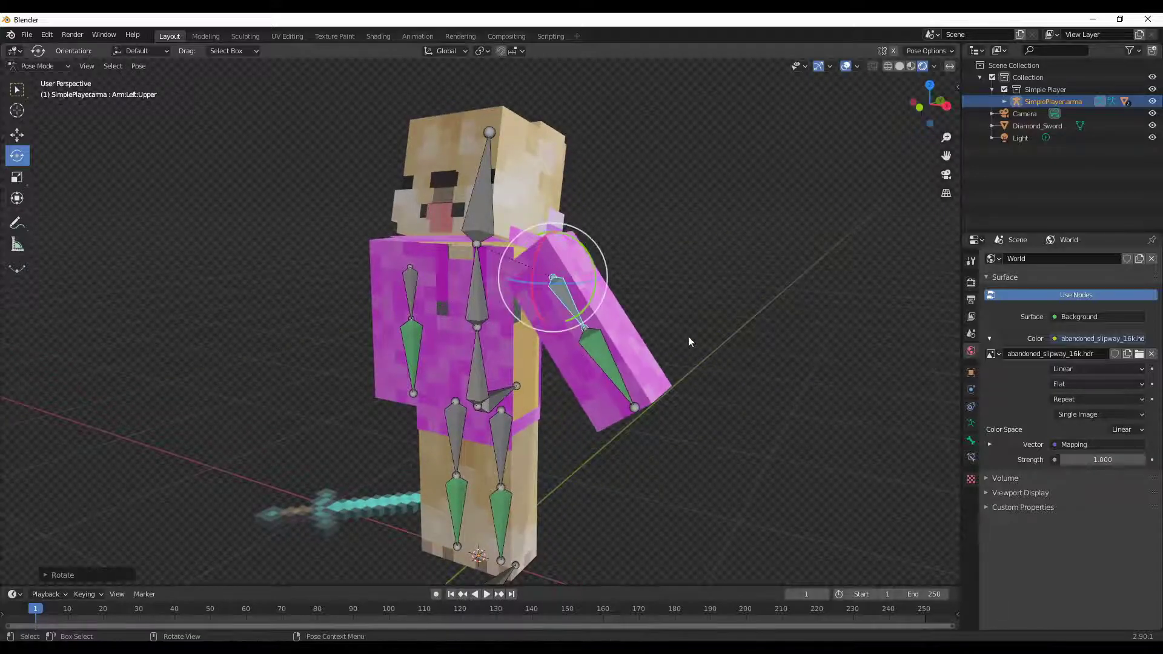
middle_click_drag(688, 336, 605, 340)
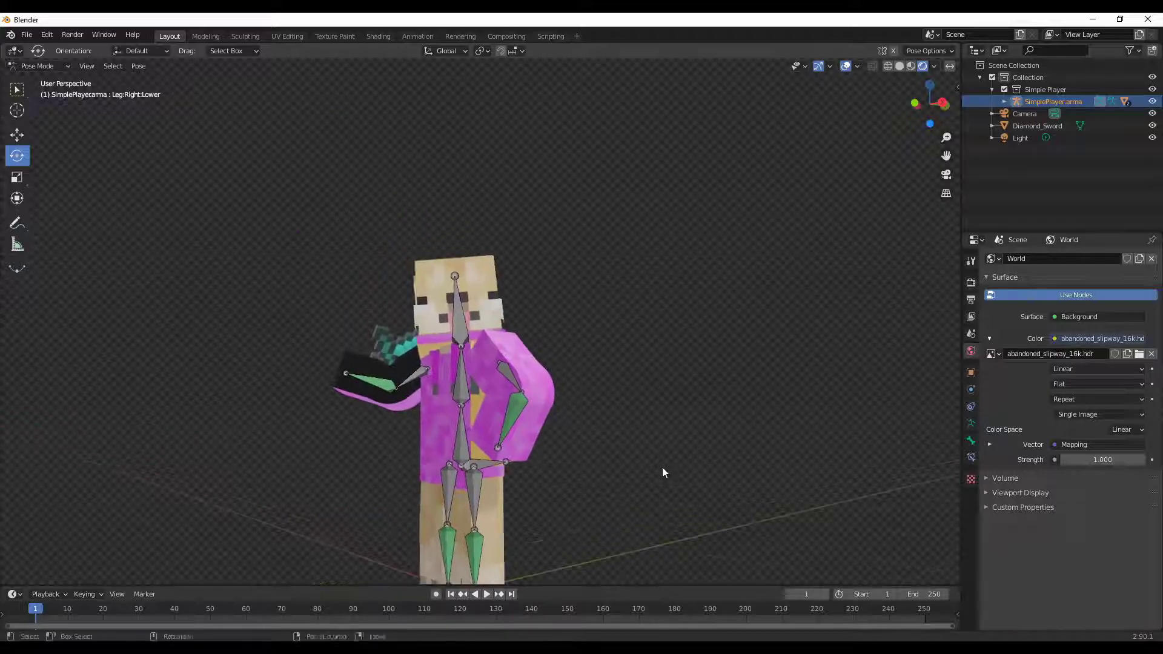
middle_click_drag(663, 469, 660, 422)
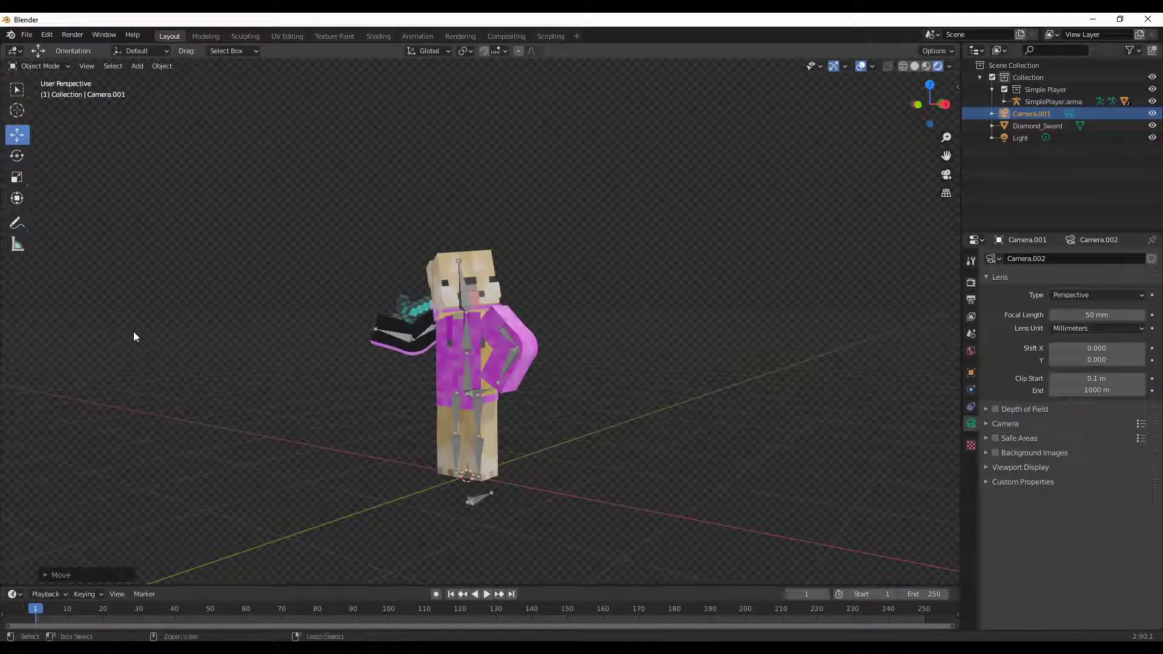
Look through Camera.001 with Numpad 0, realigning the camera to frame the whole posed player
left_click(1069, 113)
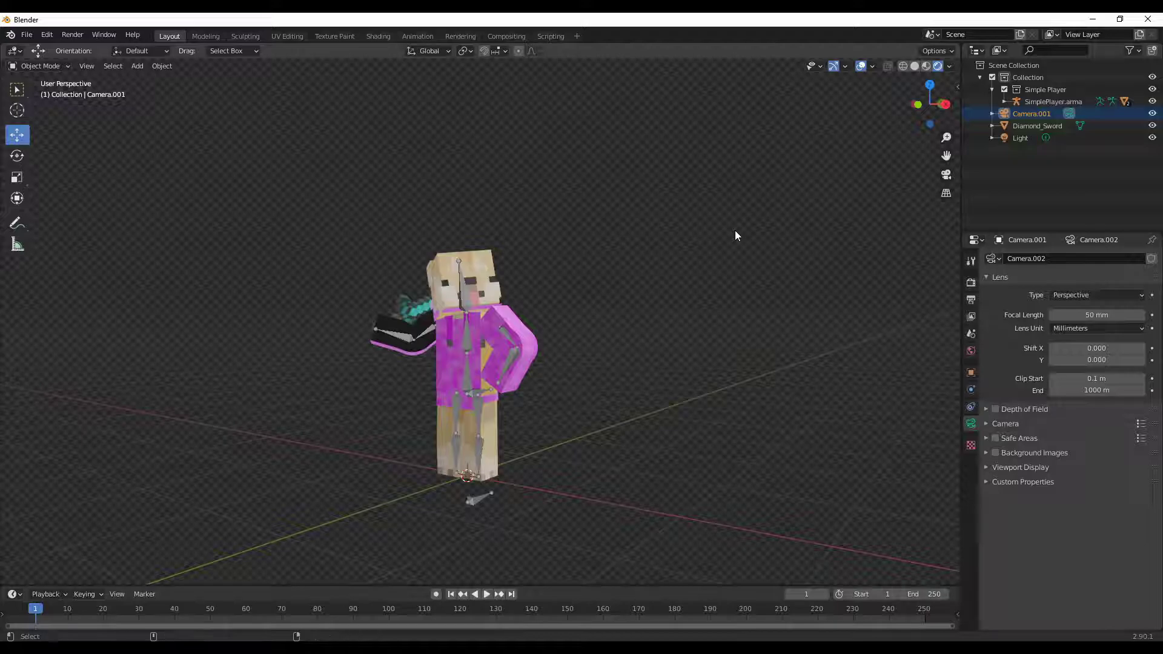
key("KP_0")
scroll(640, 254, "down", 1)
scroll(641, 259, "down", 3)
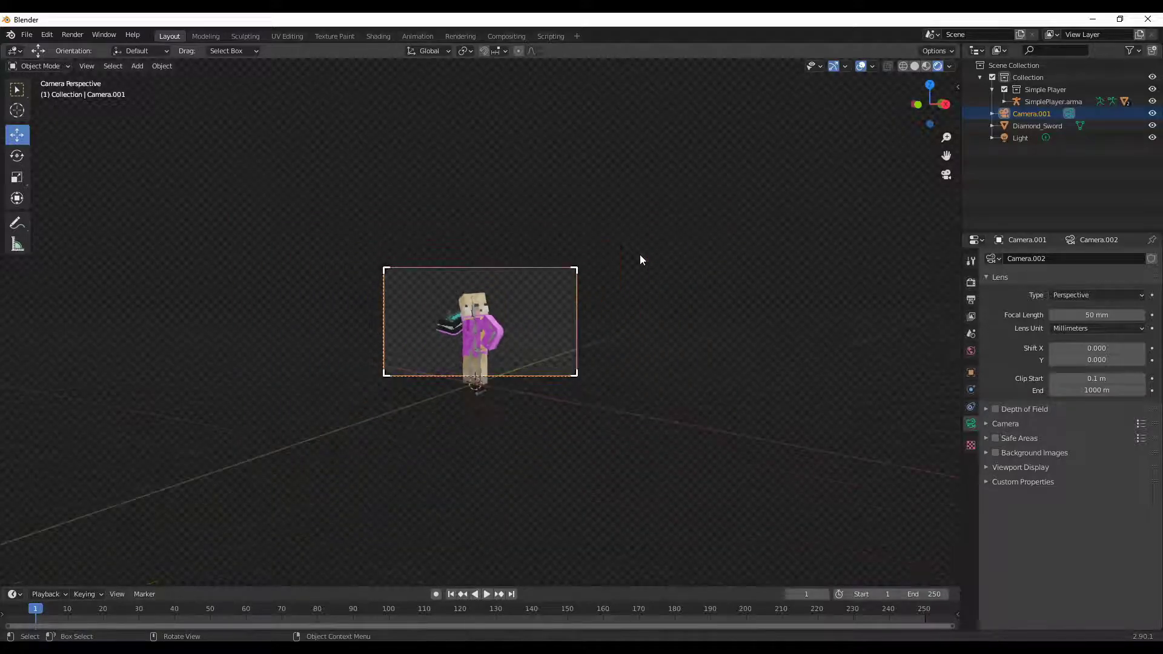
scroll(641, 256, "up", 5)
middle_click_drag(597, 263, 576, 208)
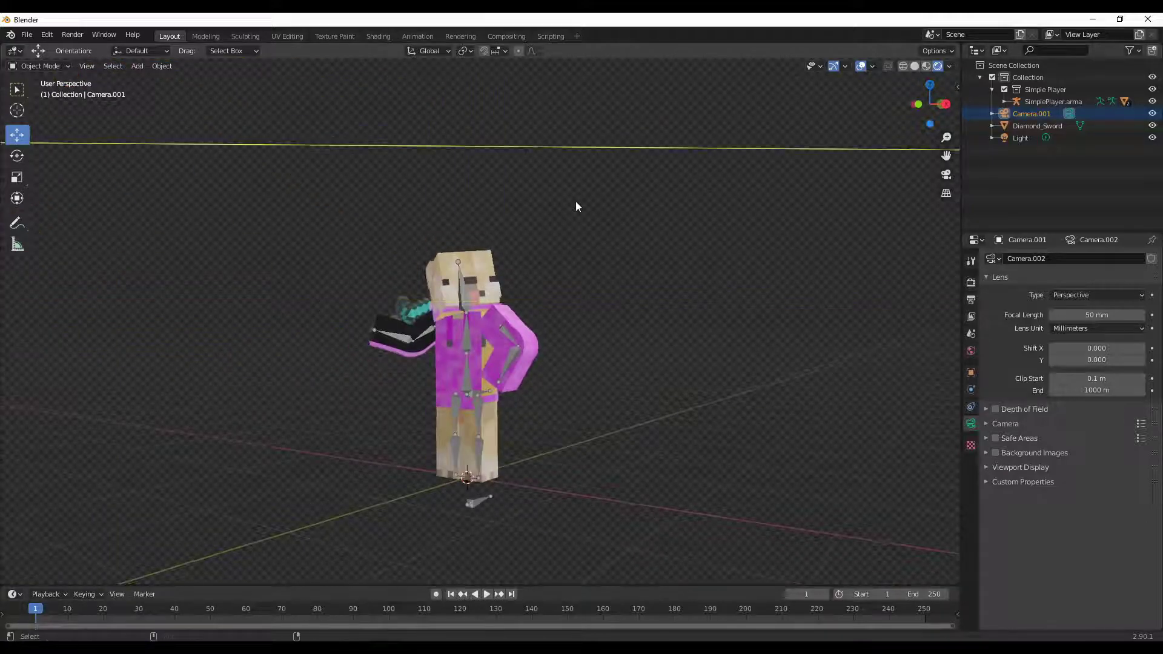
key("ctrl+alt+KP_0")
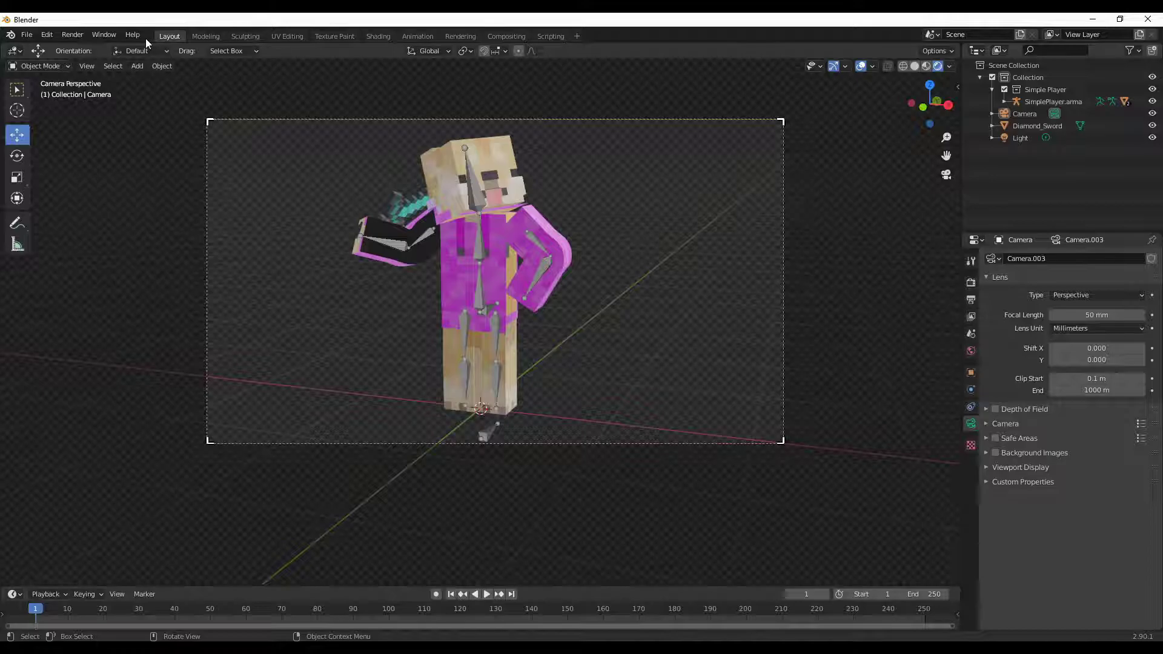
middle_click_drag(528, 177, 597, 255)
Select the 1000 W point Light and drag it in toward the character
left_click(1023, 138)
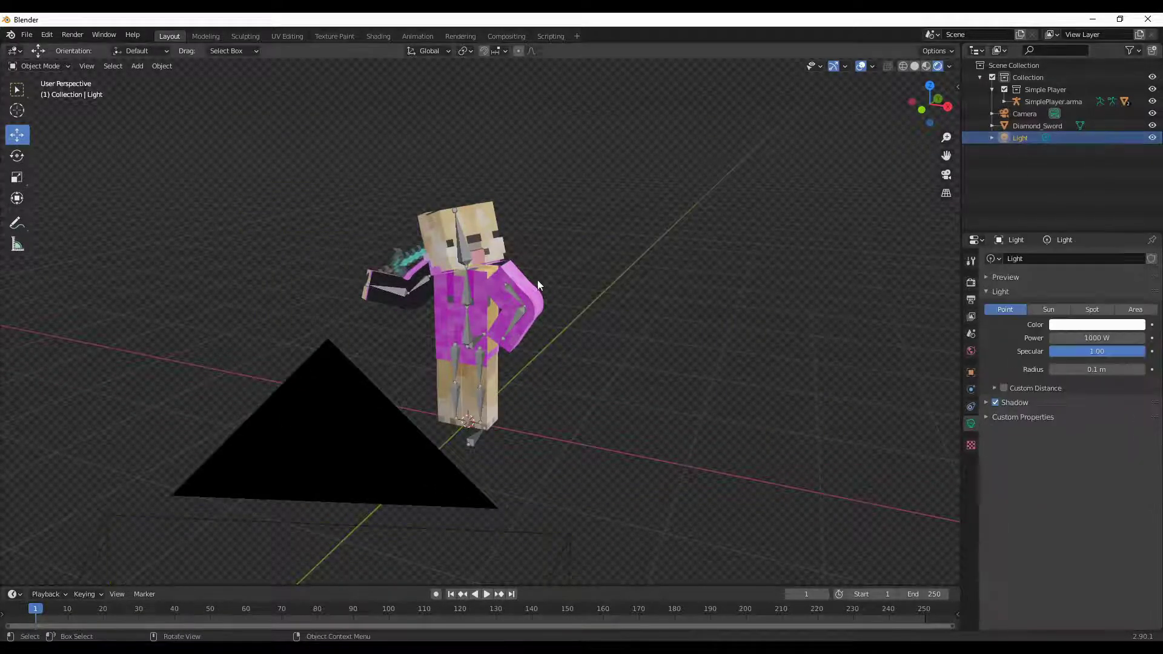
scroll(536, 280, "down", 5)
left_click_drag(661, 137, 466, 204)
scroll(475, 227, "up", 5)
Adjust the light from several angles until it sits just above the player's head
left_click_drag(598, 494, 506, 480)
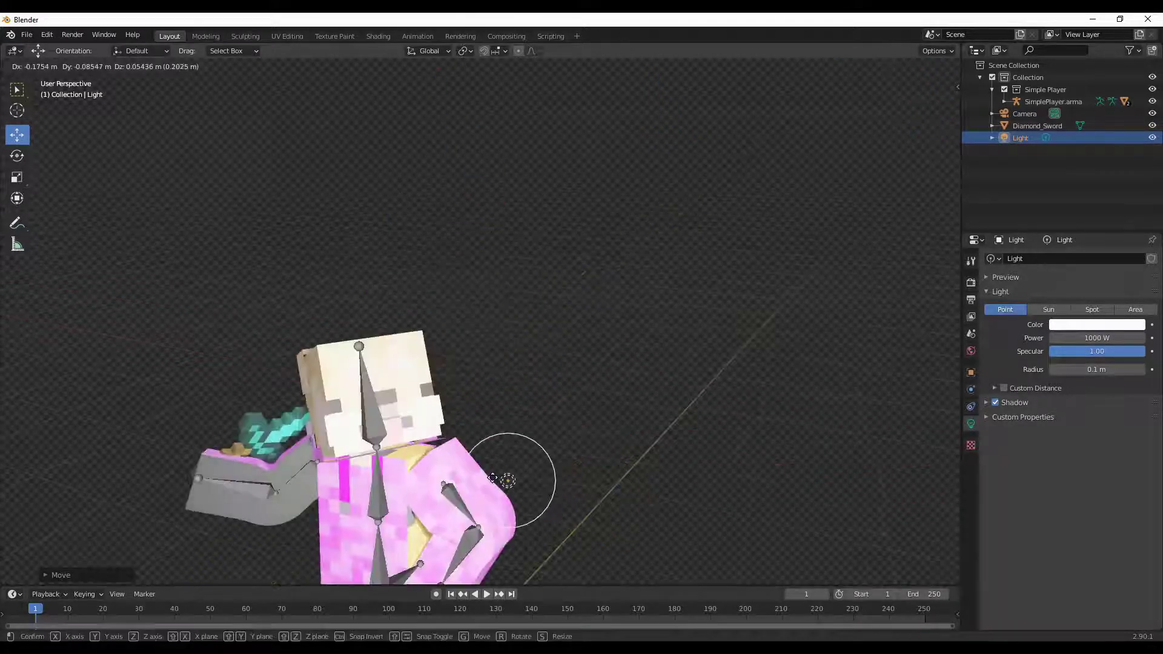
middle_click_drag(506, 480, 271, 453)
left_click_drag(197, 398, 561, 371)
middle_click_drag(561, 371, 475, 358)
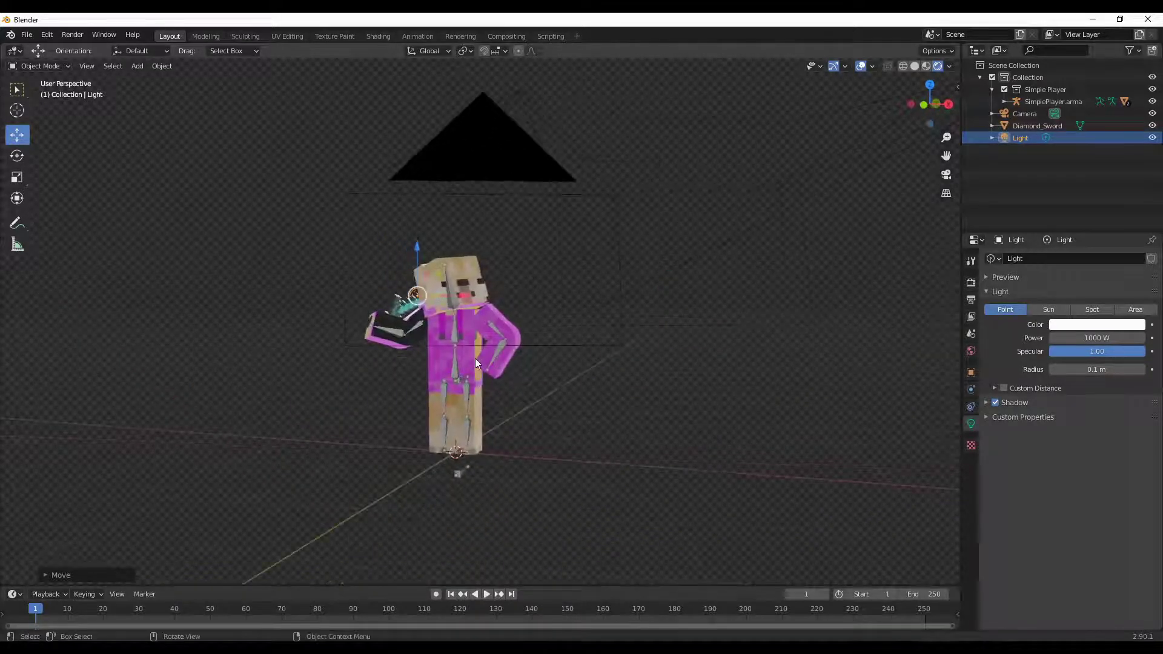
scroll(471, 358, "up", 3)
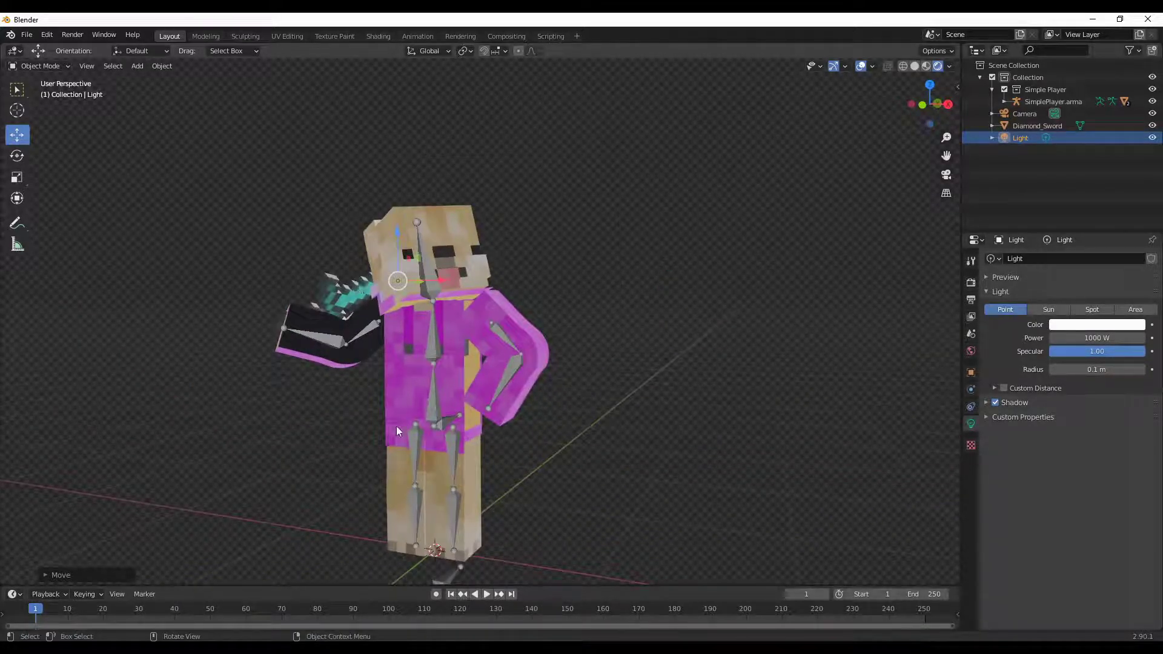
middle_click_drag(448, 407, 340, 442)
left_click_drag(646, 232, 716, 232)
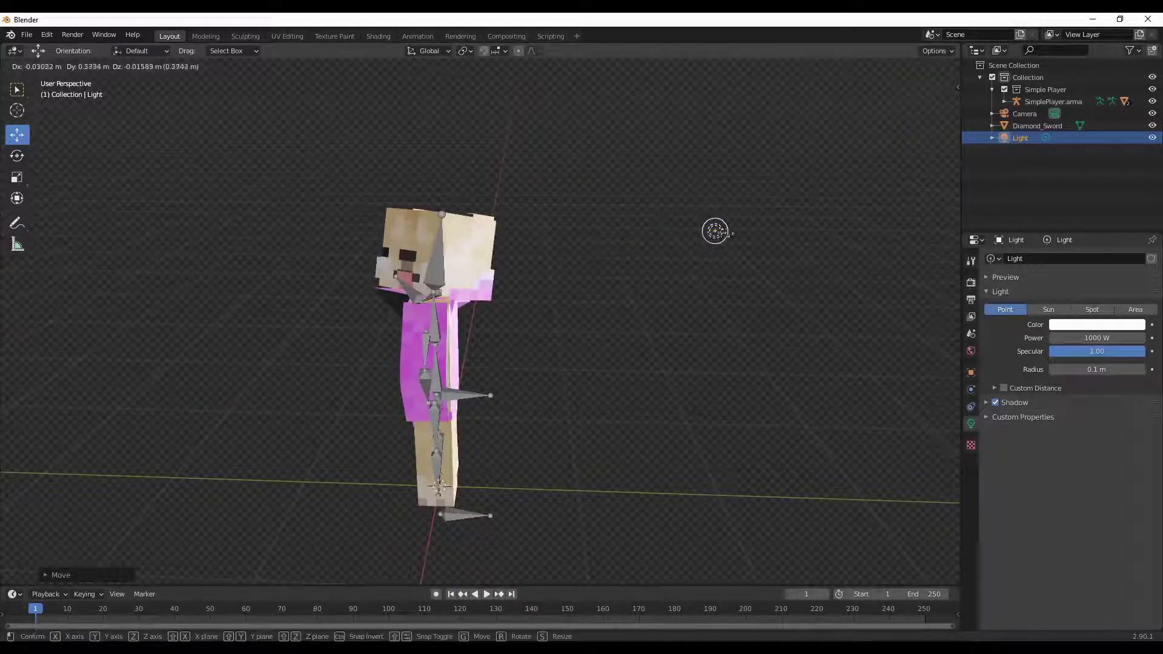
left_click(715, 232)
middle_click_drag(716, 232, 504, 333)
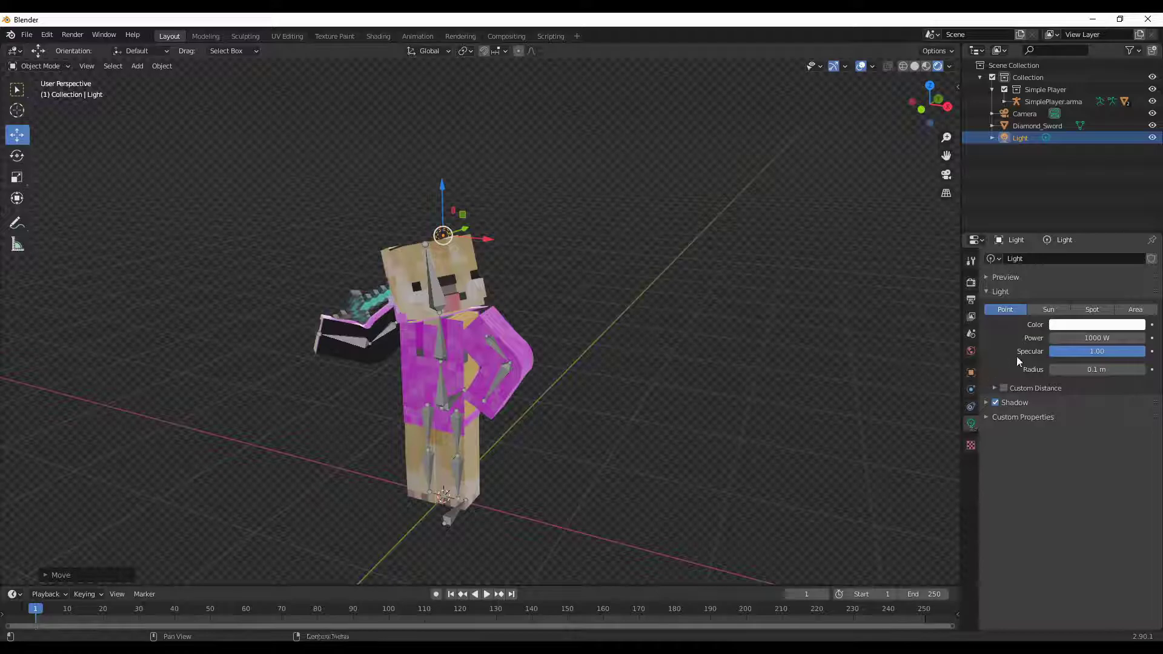
Tint the point light's colour pale pink
left_click(1080, 330)
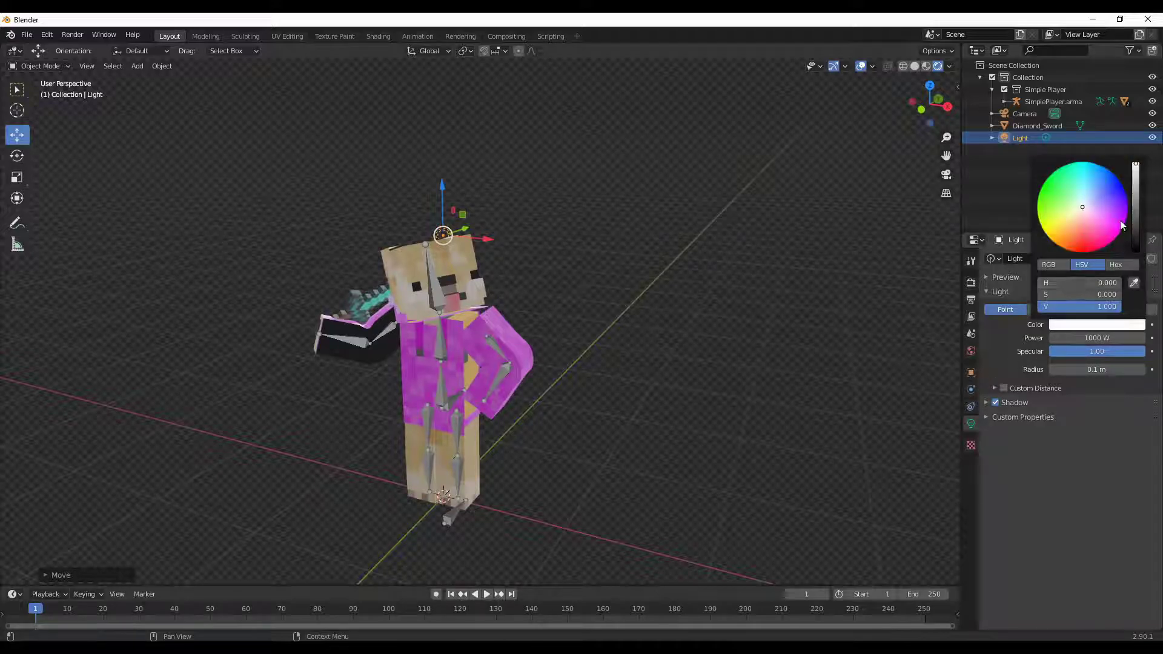
left_click_drag(1103, 234, 1087, 215)
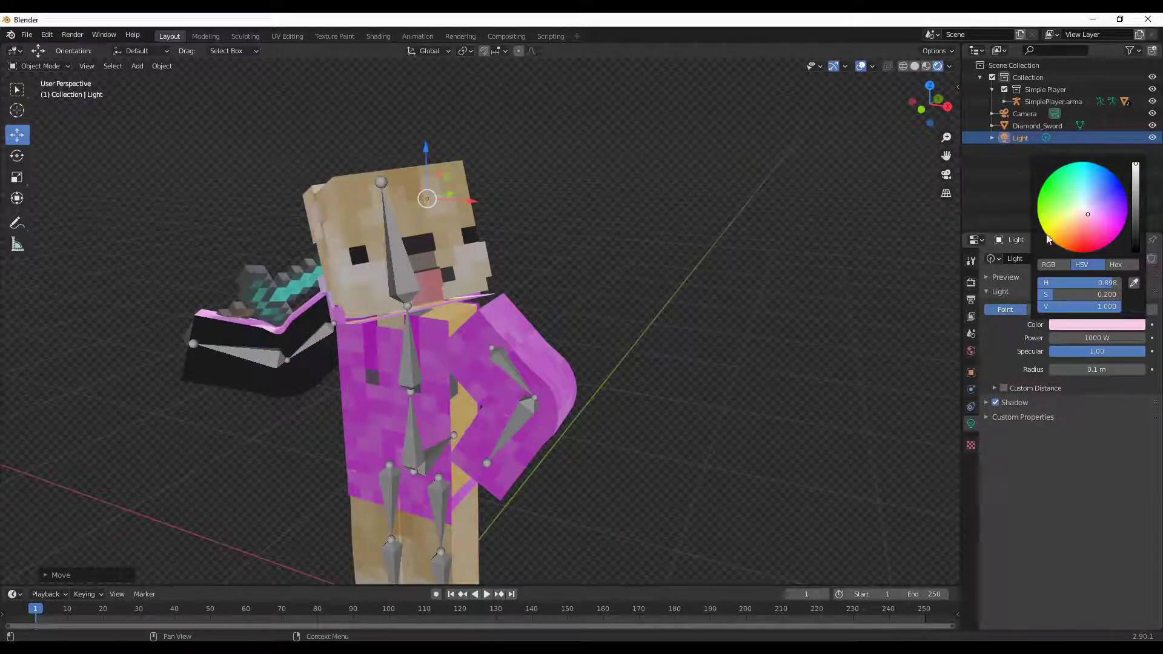
middle_click_drag(697, 346, 609, 357)
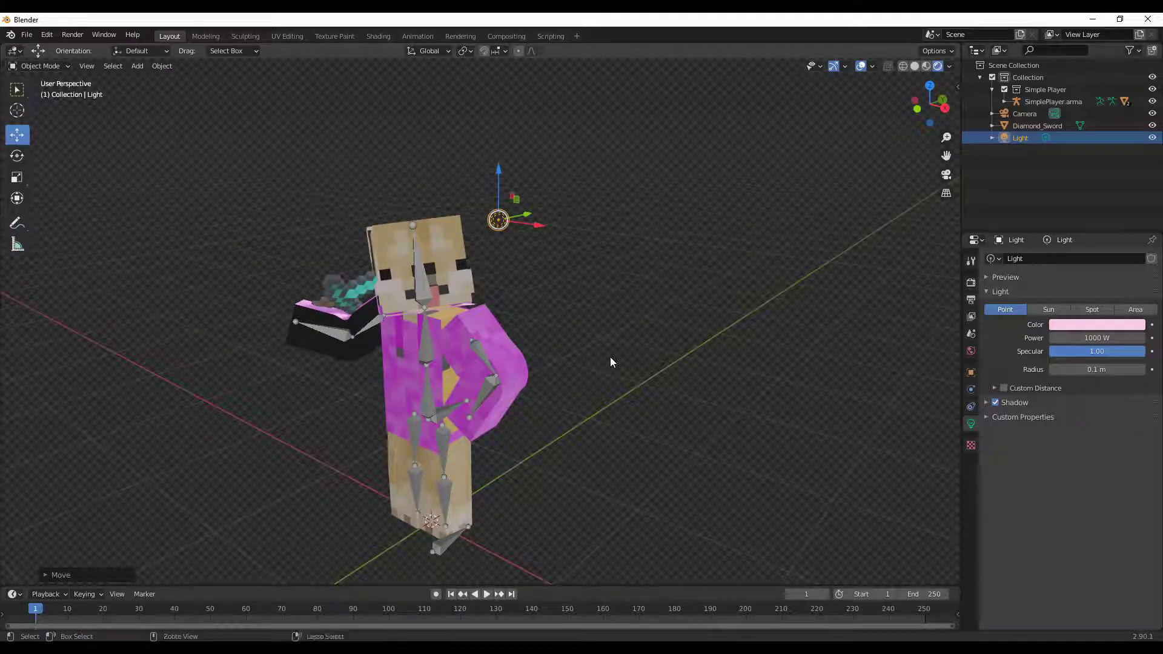
Copy and paste the pink light, then position the copy around the character
key("ctrl+c")
key("ctrl+v")
middle_click_drag(609, 358, 474, 183)
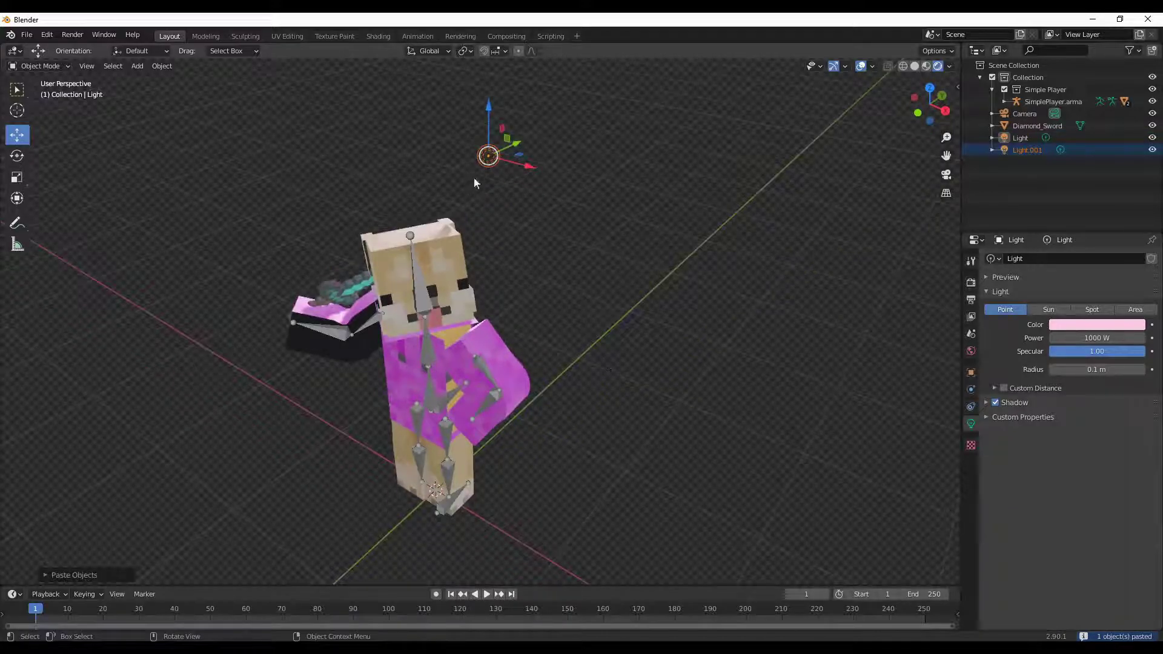
left_click_drag(491, 159, 586, 351)
mouse_move(586, 350)
middle_mouse_down()
mouse_move(599, 317)
mouse_move(591, 353)
middle_mouse_up()
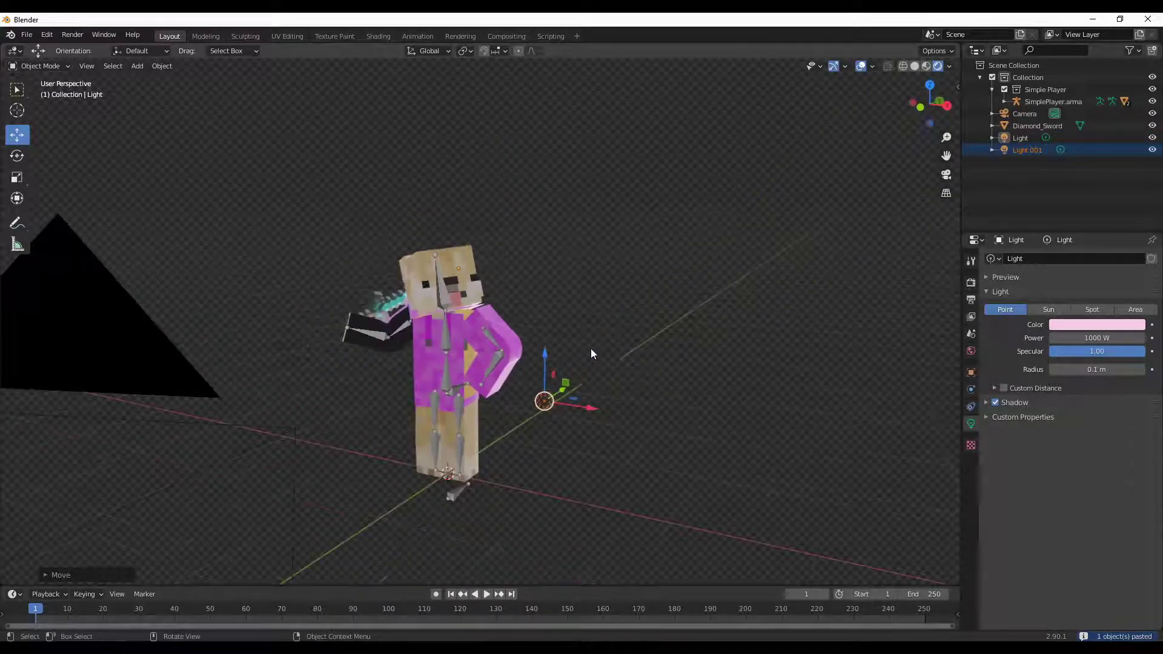
left_click_drag(547, 404, 383, 503)
middle_click_drag(383, 504, 397, 581)
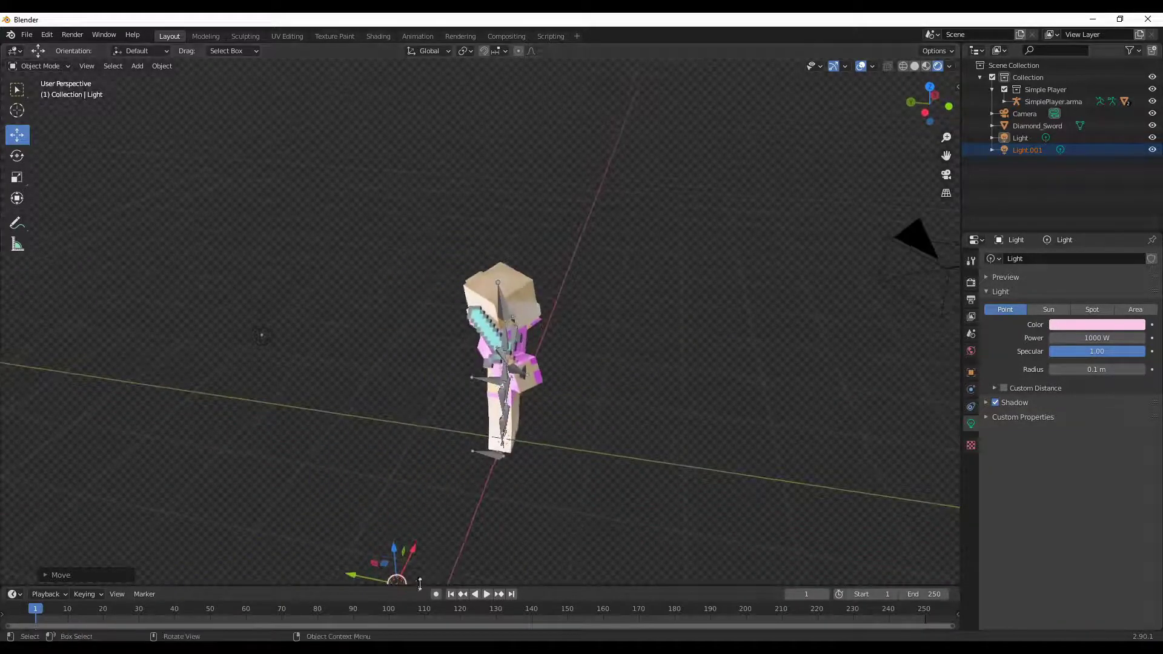
left_click_drag(399, 584, 615, 379)
middle_click_drag(616, 379, 361, 383)
Duplicate the light copy several times and move Light.005 along the X axis
key("shift+d")
left_click(388, 379)
key("shift+d")
key("shift+d")
key("shift+d")
key("shift+d")
scroll(388, 369, "up", 3)
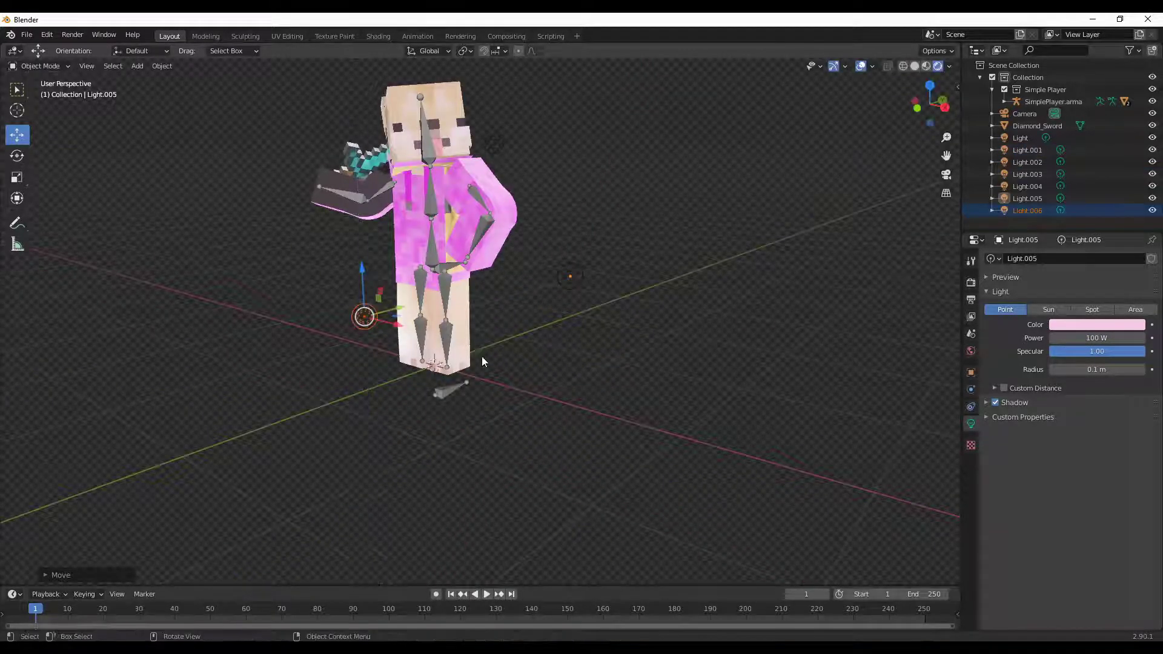
key("g")
key("x")
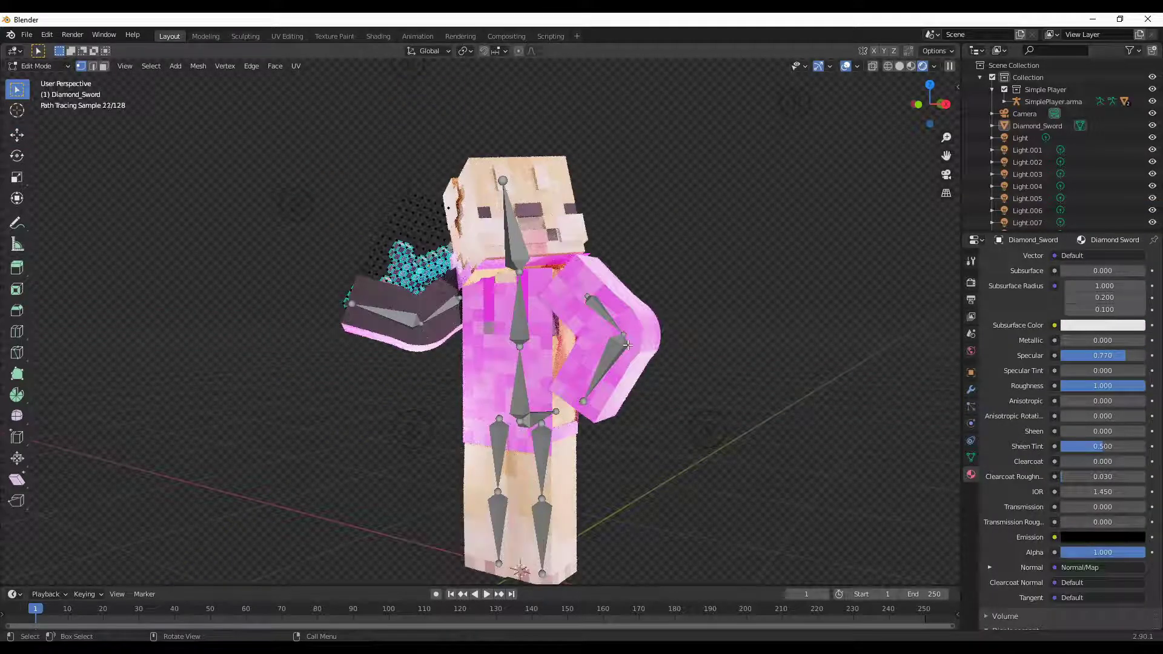
Switch the viewport from rendered preview to Material Preview shading
middle_click_drag(622, 347, 611, 340)
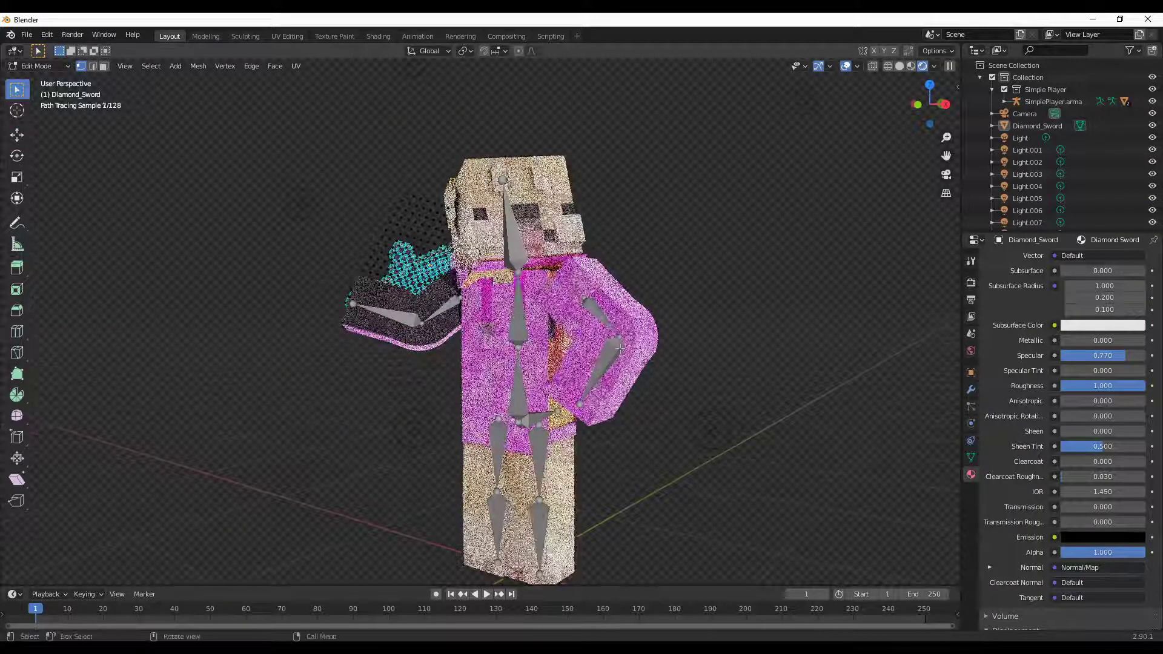
left_click(911, 66)
middle_click_drag(764, 277, 659, 324)
middle_click_drag(592, 355, 563, 373)
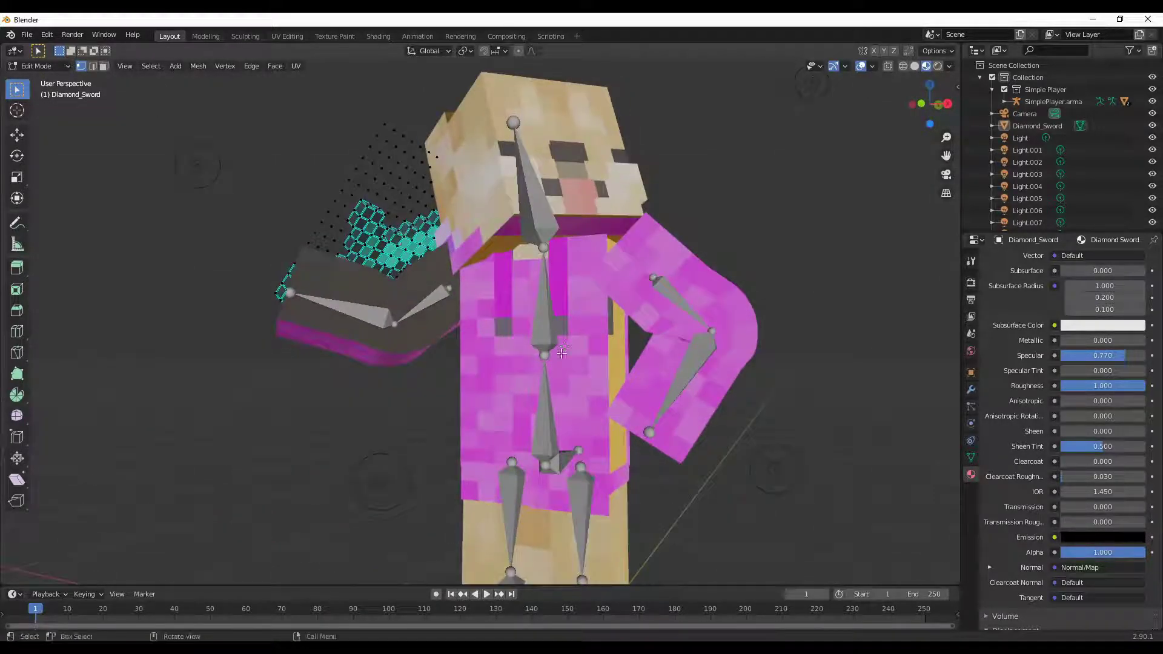
scroll(560, 374, "down", 3)
scroll(555, 376, "up", 2)
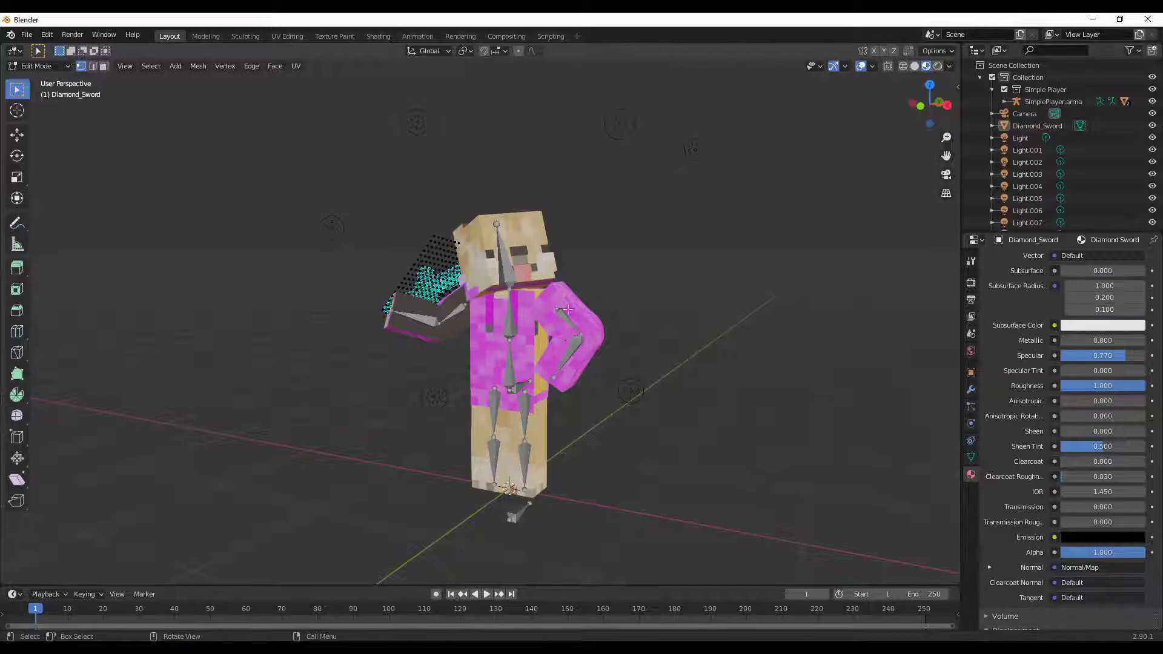
Leave the sword's Edit Mode and apply the 'moneymechs skin.png' skin from file
key("Tab")
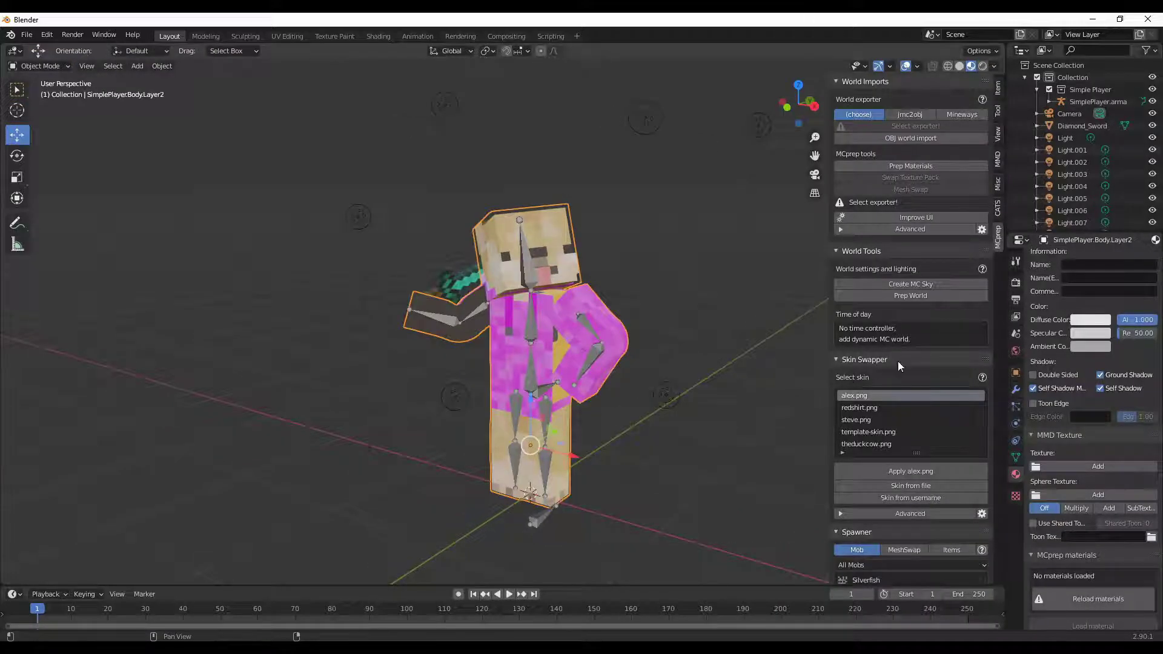
left_click(904, 485)
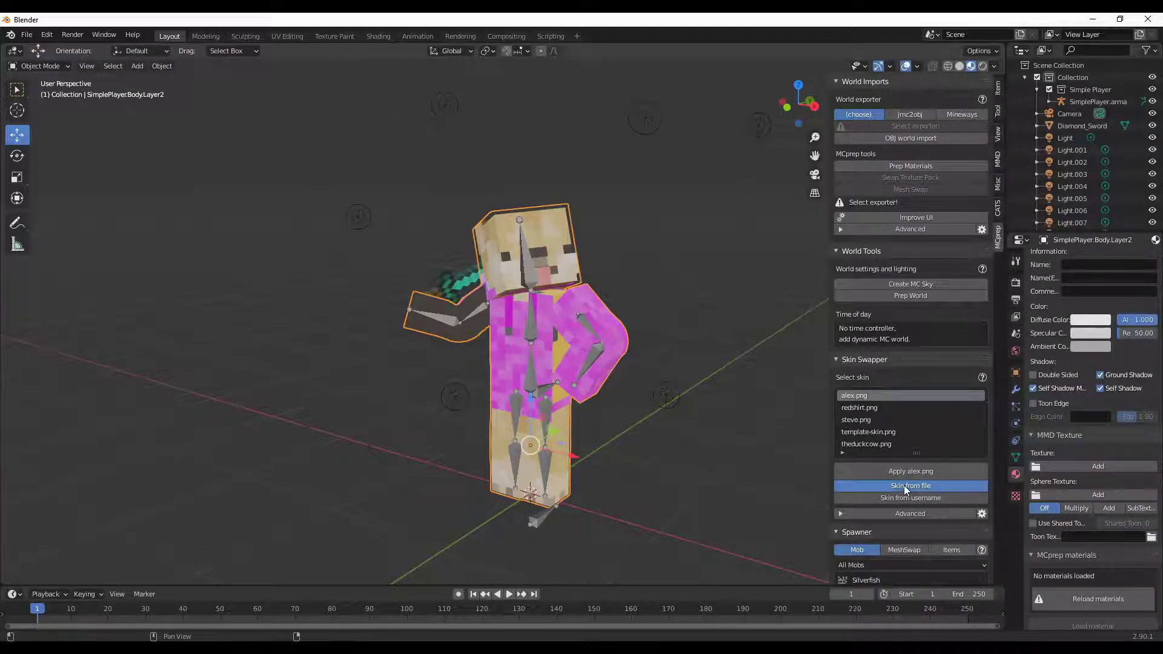
double_click(507, 213)
Orbit and zoom around the character to inspect its front, back, torso and arm
middle_click_drag(648, 442, 554, 342)
scroll(562, 360, "up", 6)
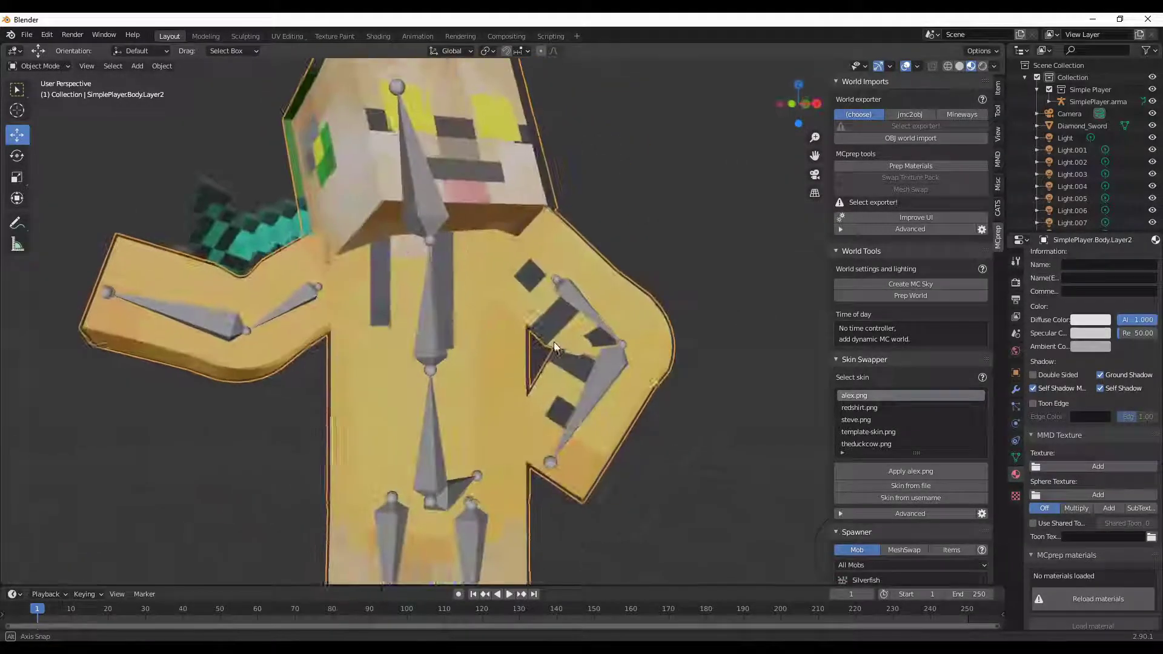
scroll(613, 380, "up", 5)
scroll(613, 380, "down", 3)
middle_click_drag(613, 381, 528, 305)
scroll(504, 294, "up", 8)
scroll(507, 297, "down", 6)
scroll(528, 306, "up", 5)
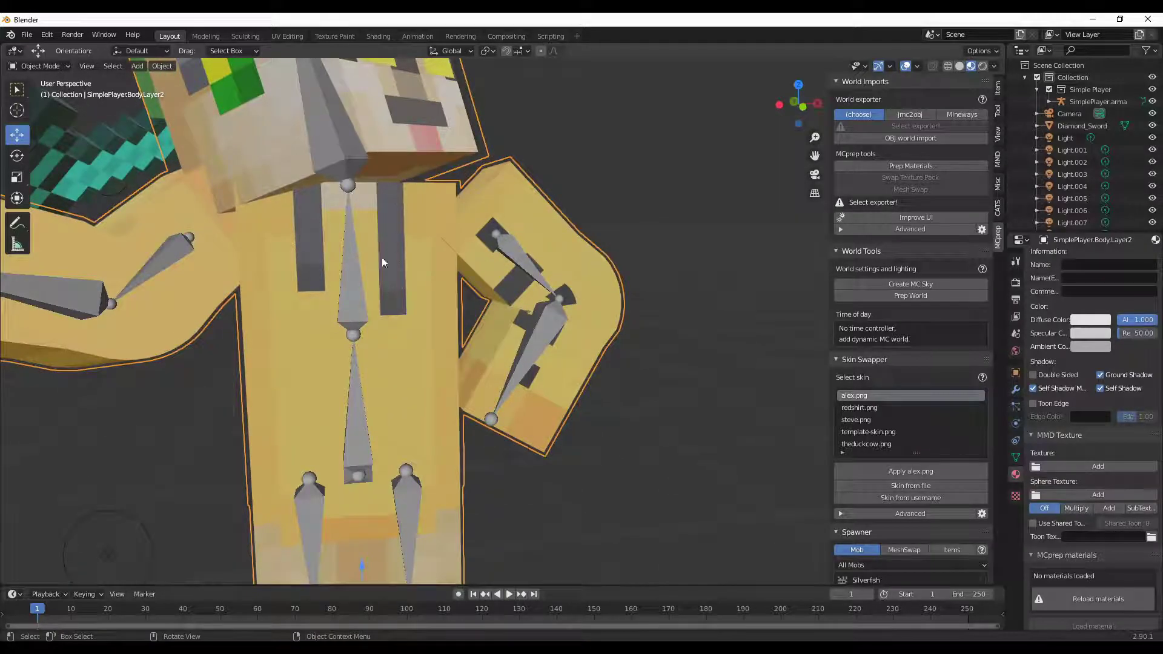
middle_click_drag(511, 318, 536, 366)
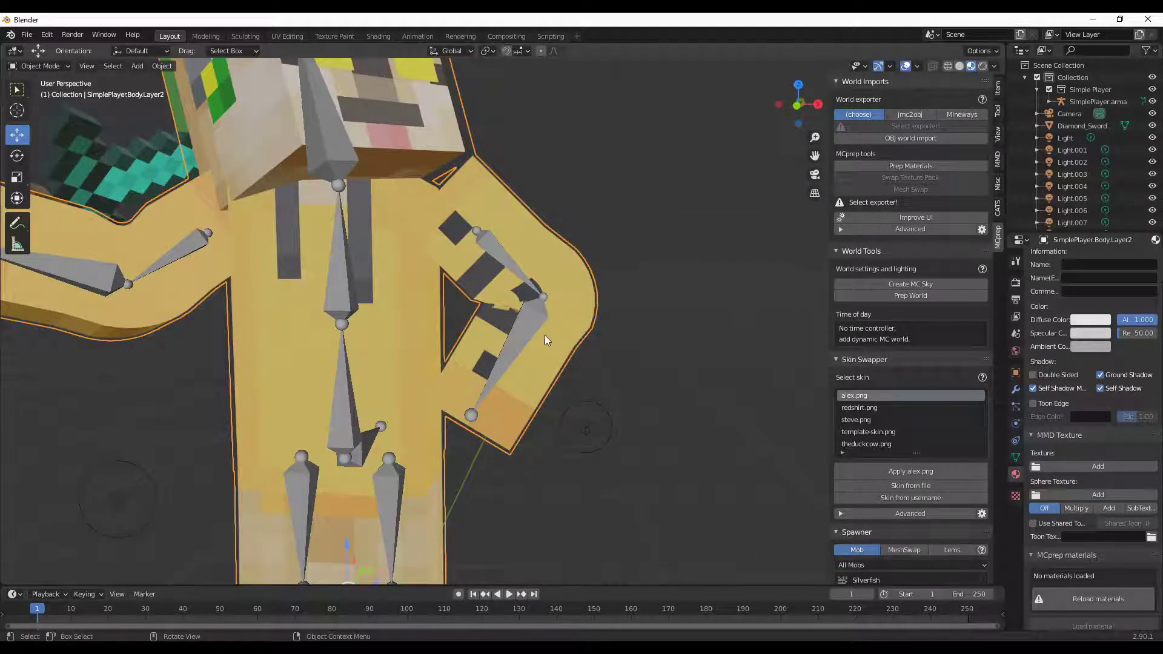
middle_click_drag(496, 390, 626, 361)
scroll(626, 365, "up", 5)
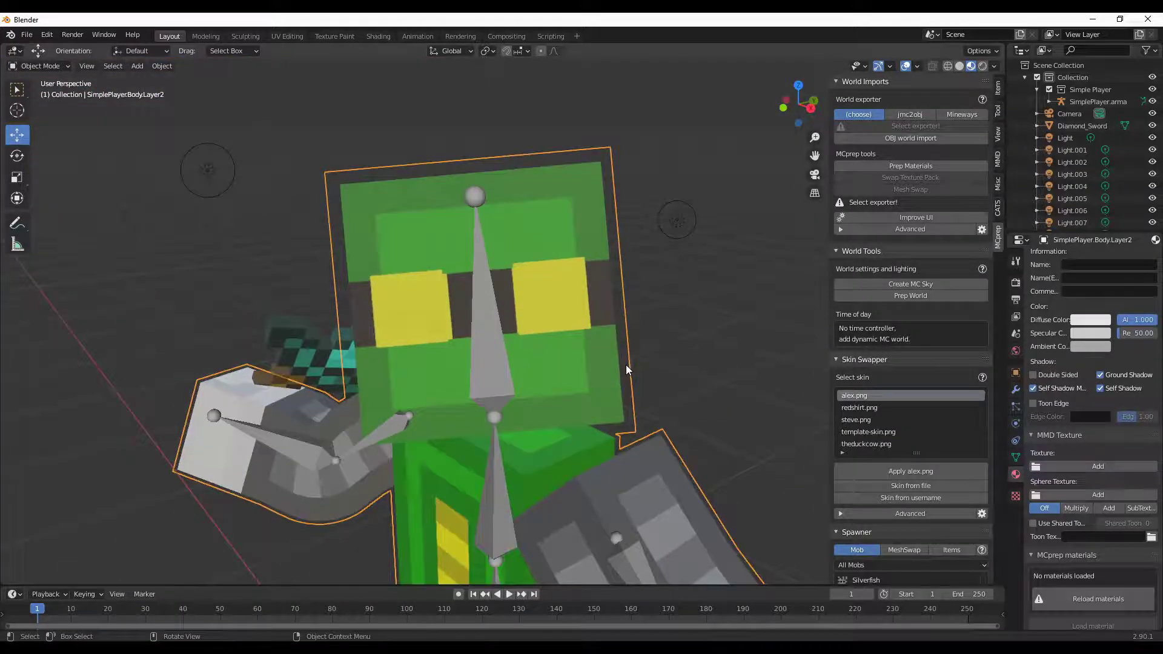
scroll(626, 367, "down", 3)
middle_click_drag(627, 370, 583, 414)
scroll(587, 416, "down", 3)
scroll(591, 414, "up", 3)
scroll(583, 413, "down", 4)
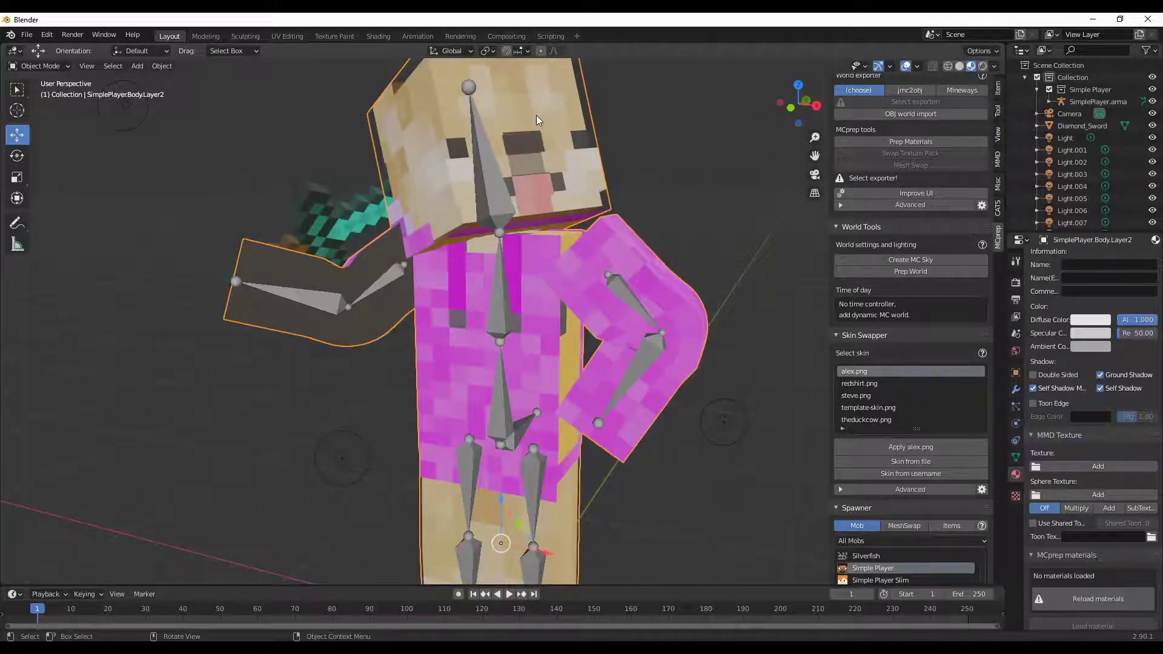
Render frame 1 via Render > Render Image and pan the view while Cycles finishes
left_click(73, 34)
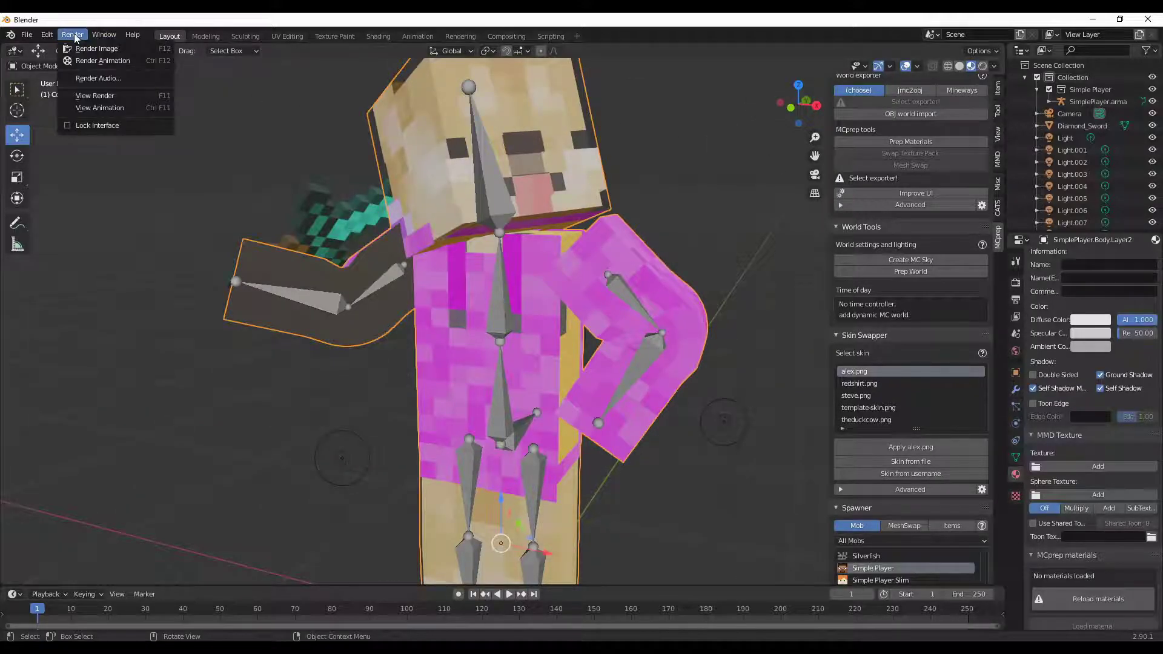
left_click(83, 48)
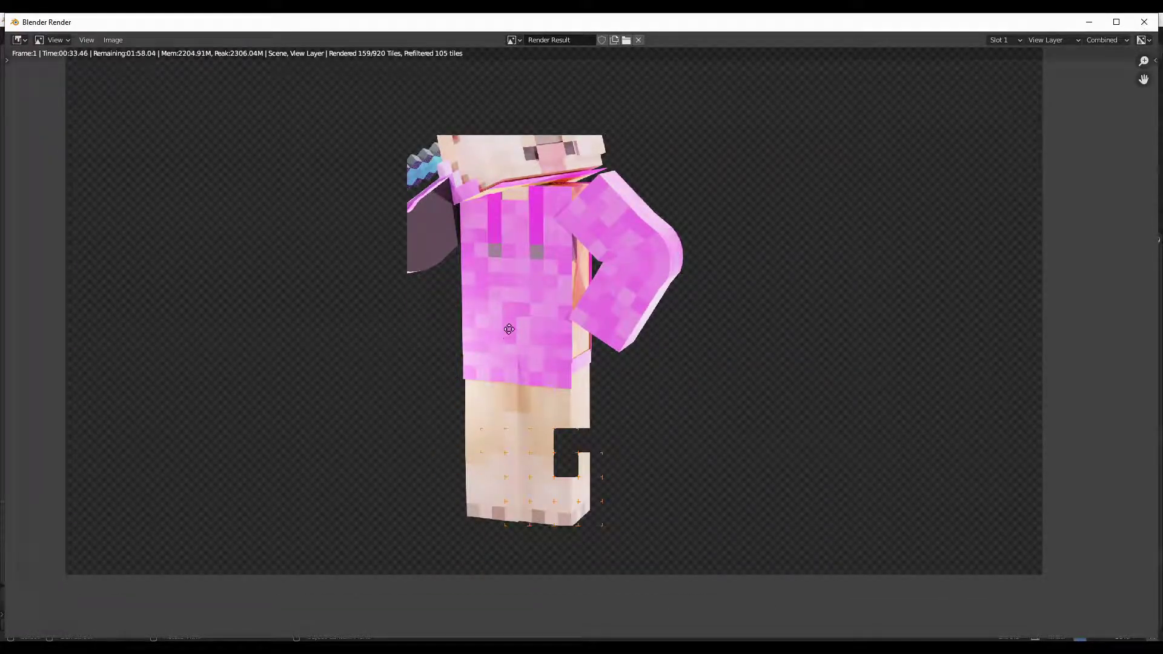
middle_click_drag(511, 307, 535, 390)
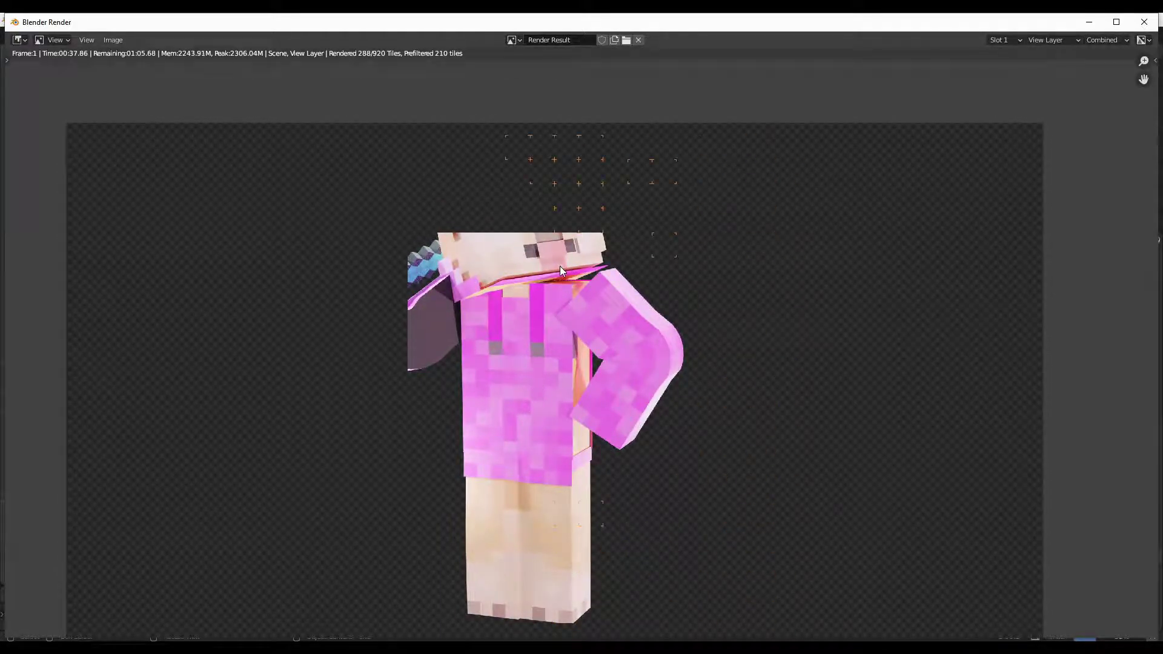
middle_click_drag(564, 231, 582, 184)
middle_click_drag(533, 264, 405, 261)
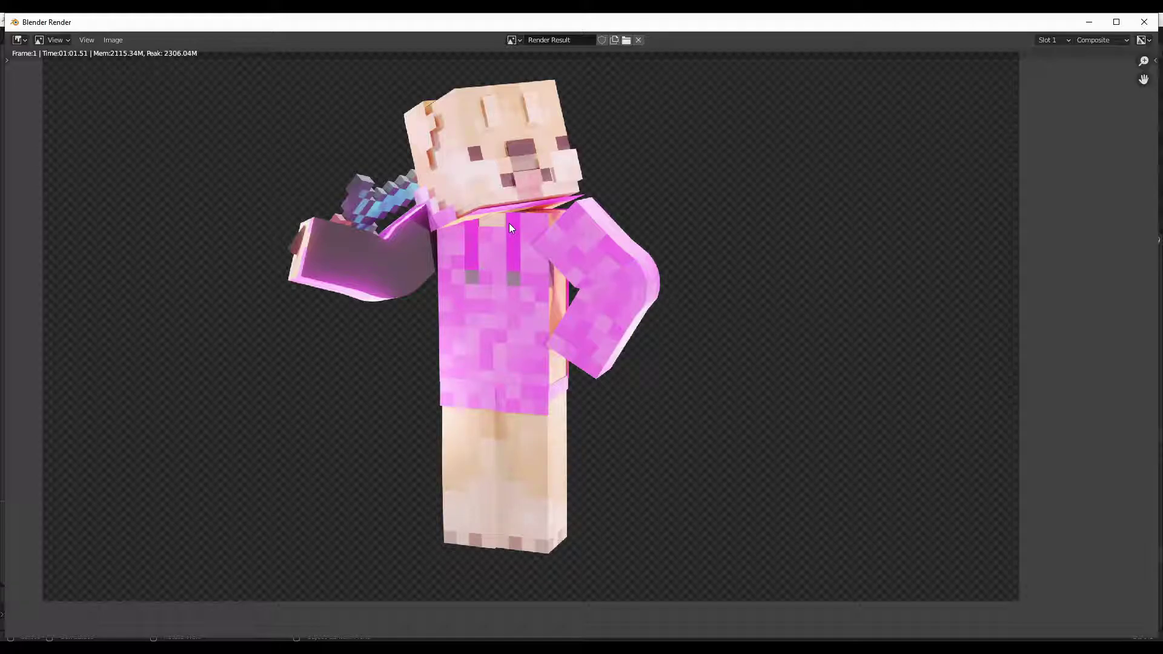
Save the render as 'worst skin I have ever had to see.tif' in Documents
left_click(112, 39)
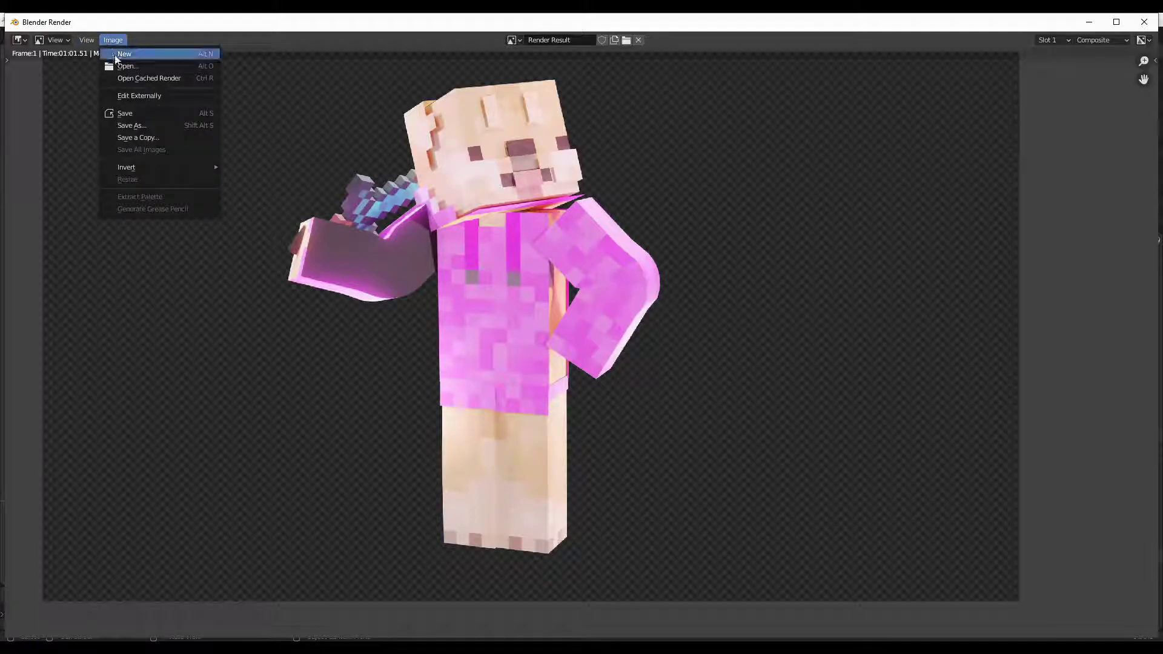
left_click(128, 122)
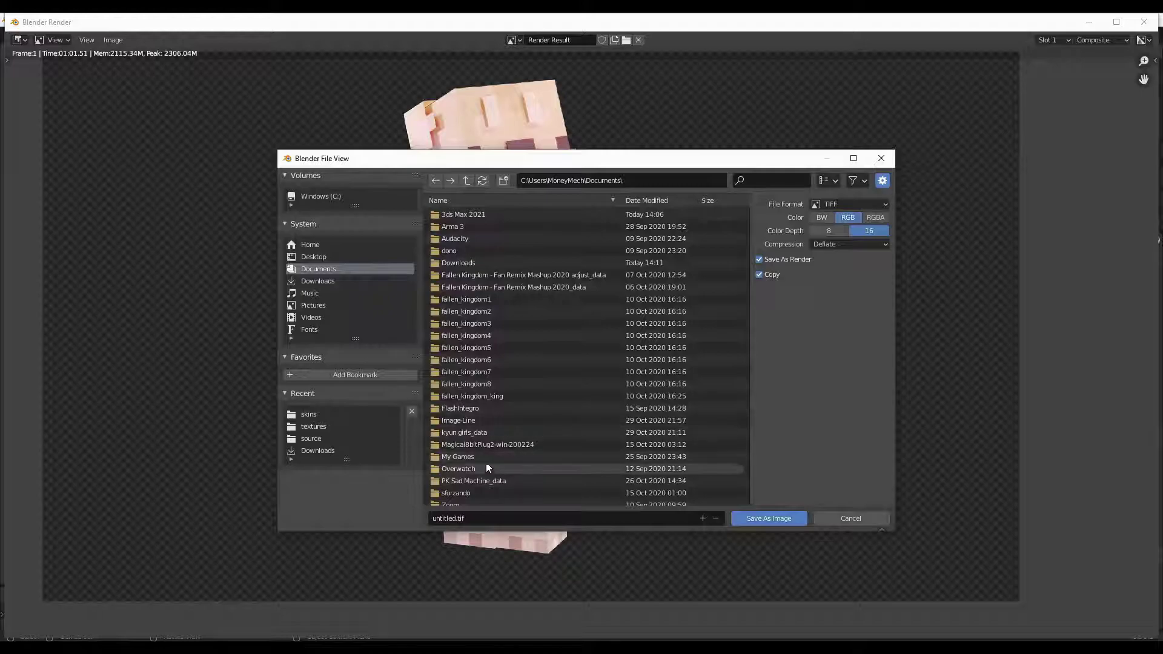
left_click(485, 518)
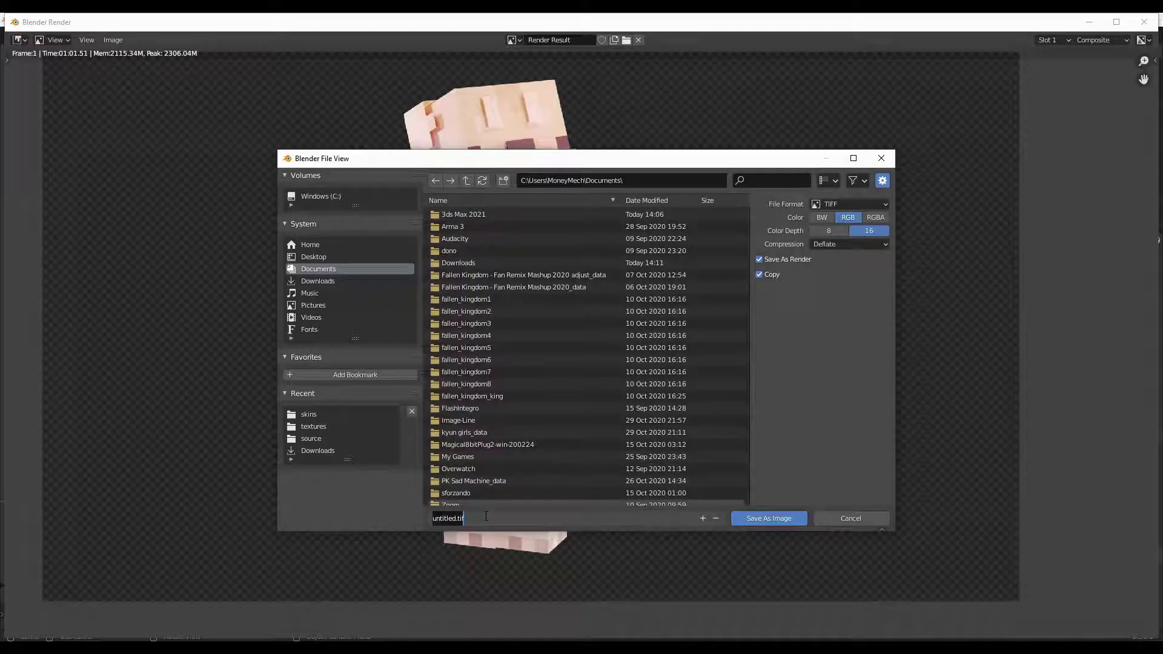
type("thank")
key("BackSpace")
key("BackSpace")
key("BackSpace")
key("BackSpace")
key("BackSpace")
type("fail;e")
key("BackSpace")
key("BackSpace")
type("ur")
key("BackSpace")
key("BackSpace")
key("BackSpace")
key("BackSpace")
key("BackSpace")
key("BackSpace")
type("w")
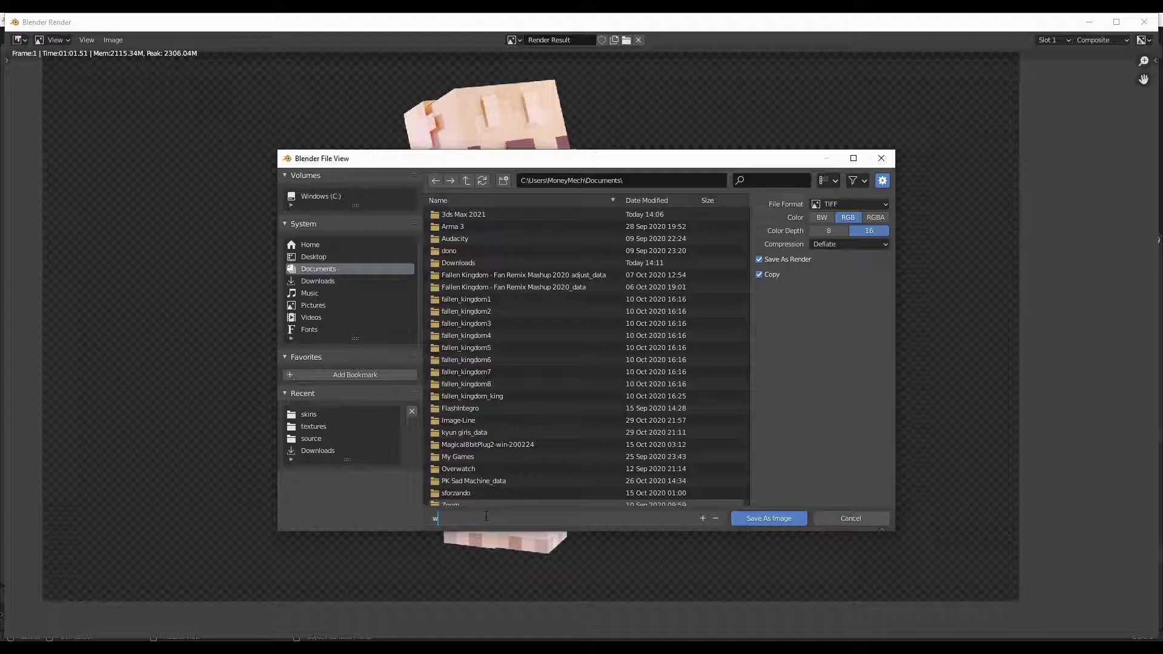
type("orst skin I have ever had to see")
key("Return")
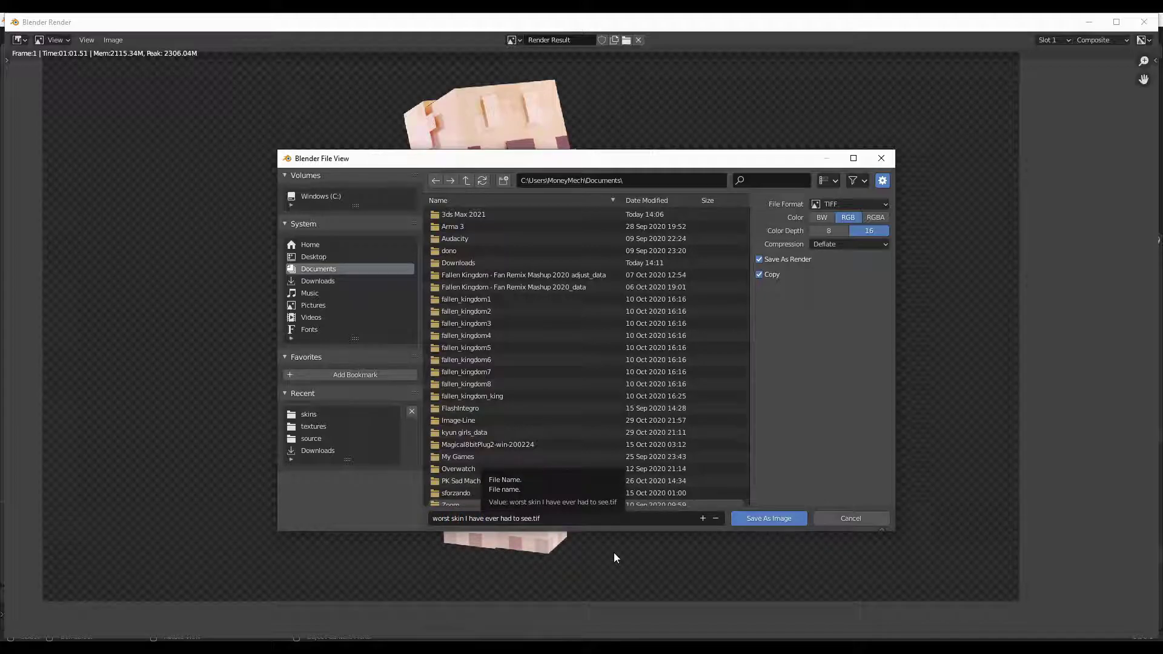
left_click(750, 517)
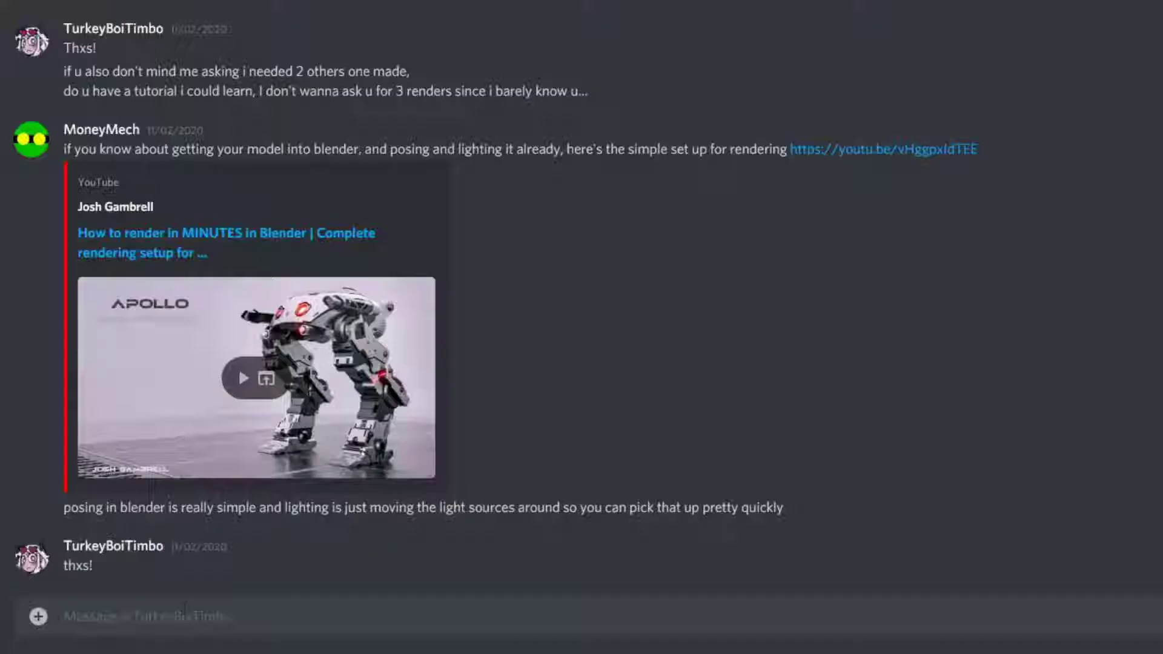
Send the chat messages 'bro' and 'your skin is scuffed af'
type("bro")
key("Return")
type("your skin is scuffed af")
key("Return")
Browse the Downloads and Documents folders in the attach picker, then cancel it
left_click(38, 616)
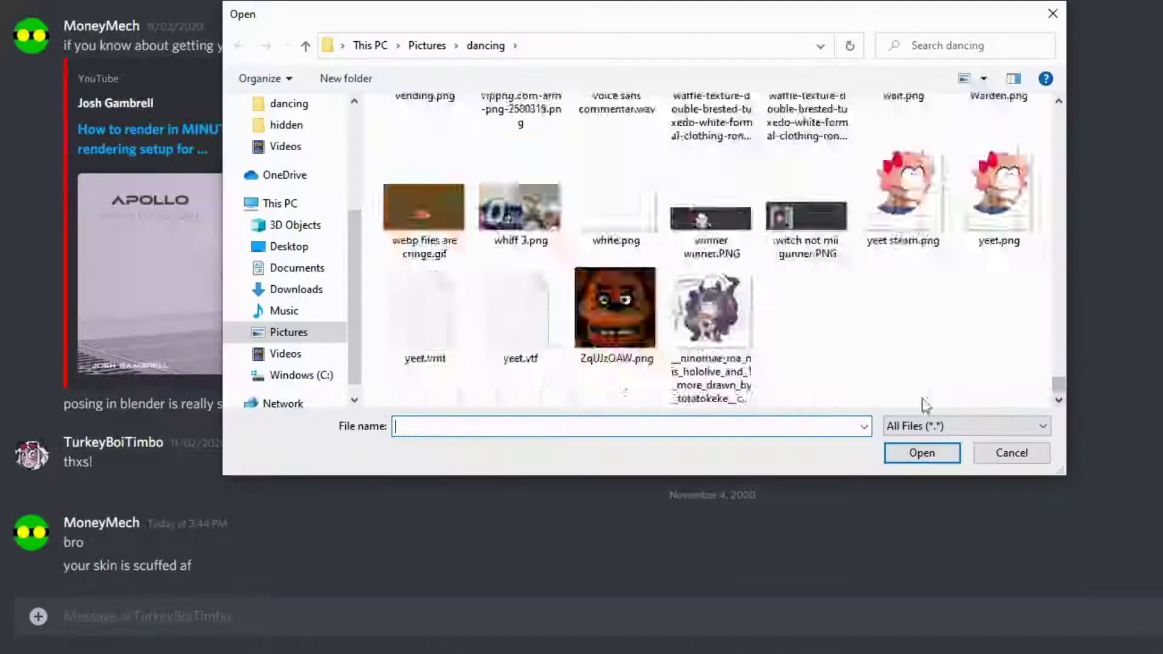
left_click(291, 159)
left_click(293, 181)
key("Escape")
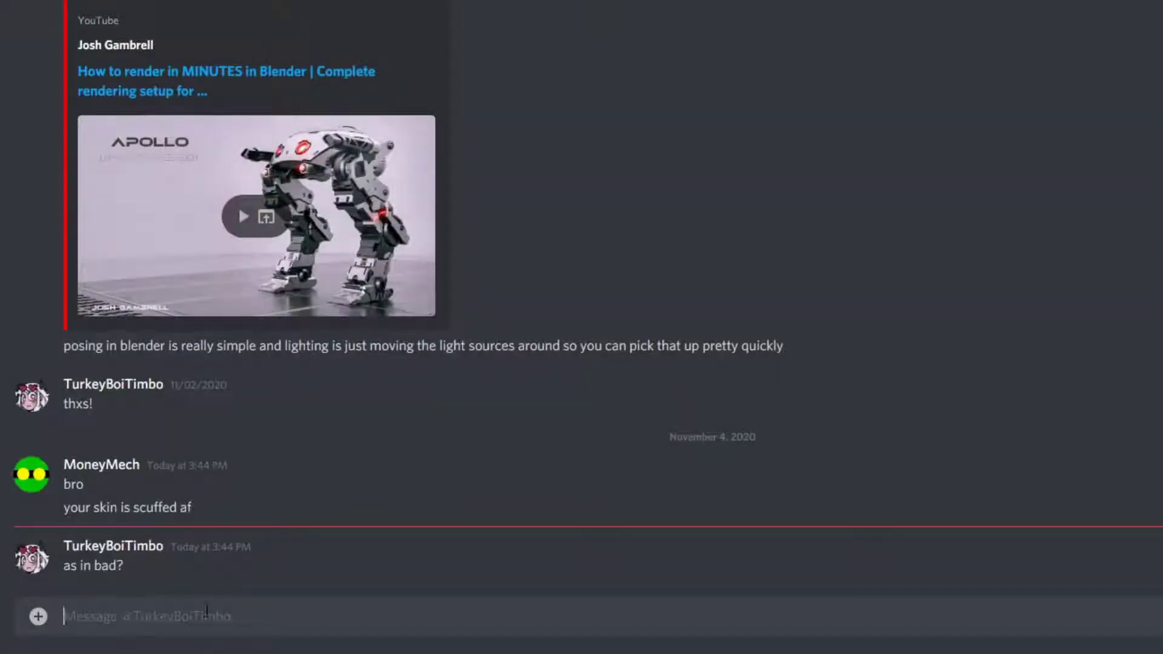
Send messages asking about a doge model and pointing out holes in the jacket
type("did you take a doge model and attempt to add a jacket to it or something")
key("Return")
type("the")
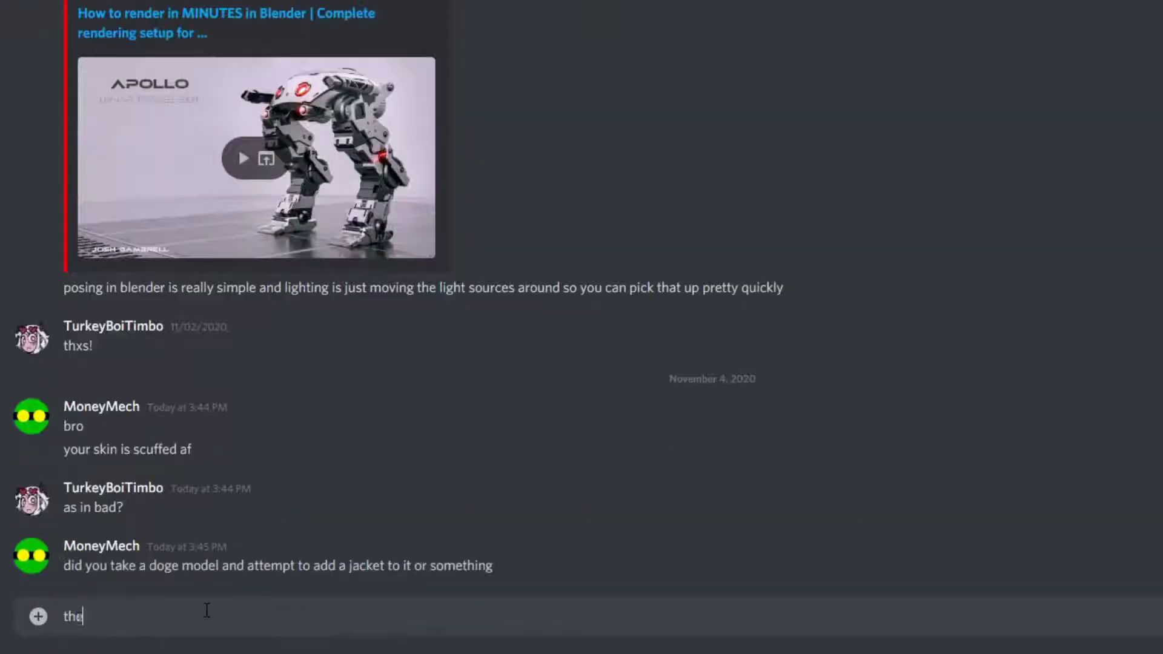
type("re are holes on the sides of the jacket, under the hood")
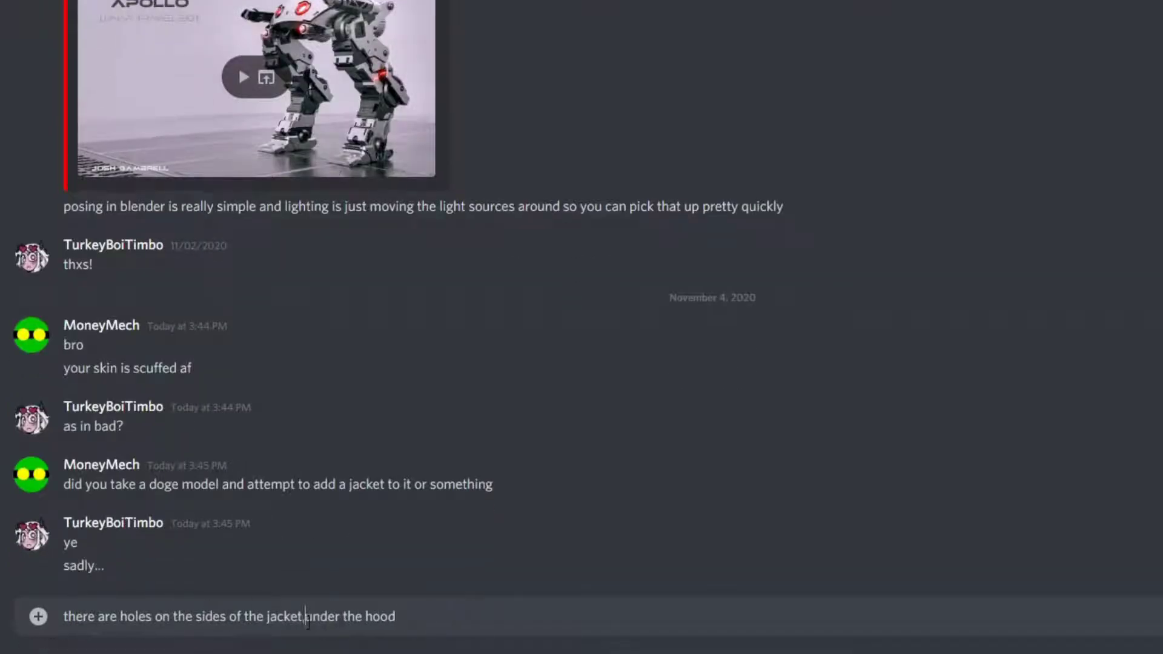
type("and")
key("Return")
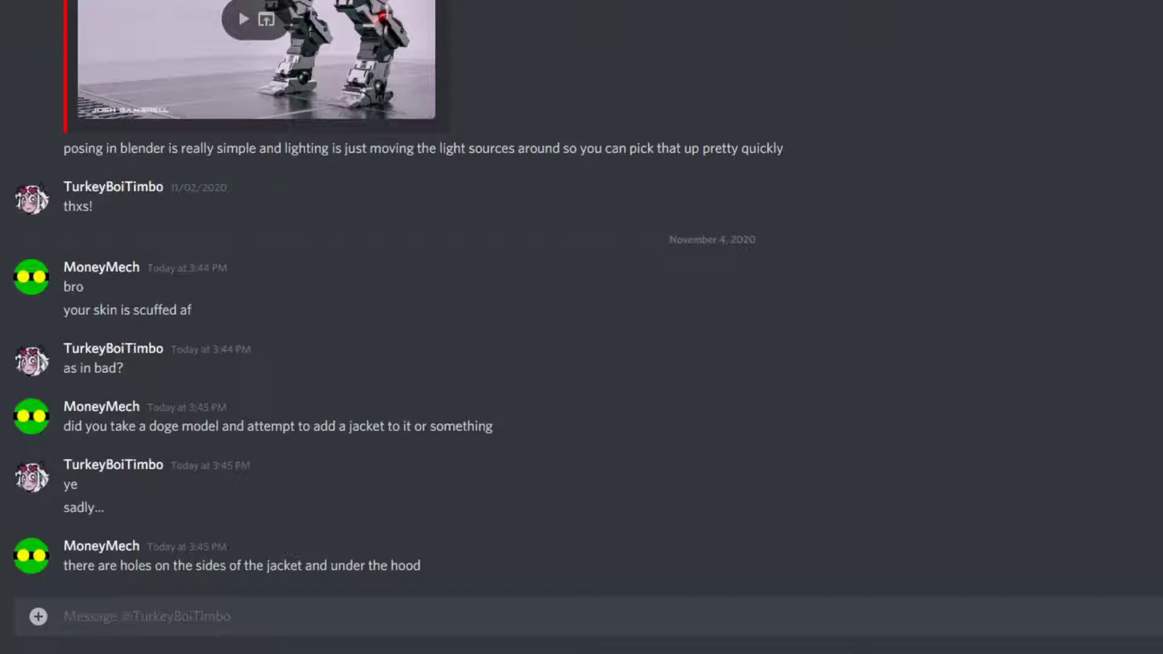
Share the render image with the comment 'look at this abomination'
left_click(38, 617)
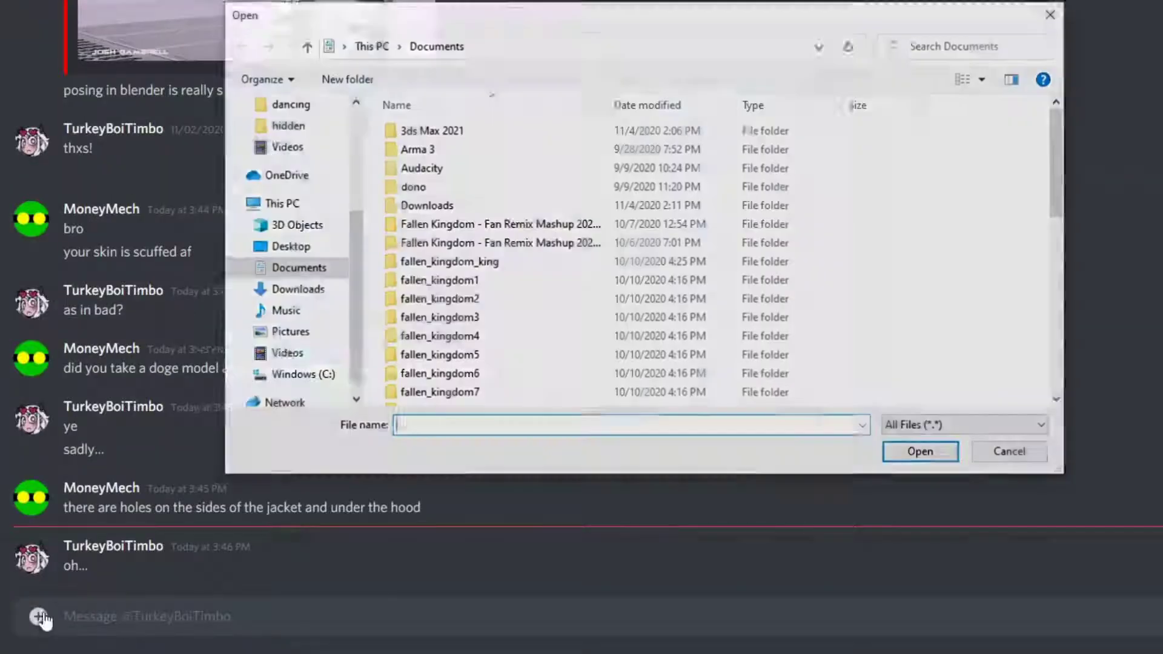
type("look a")
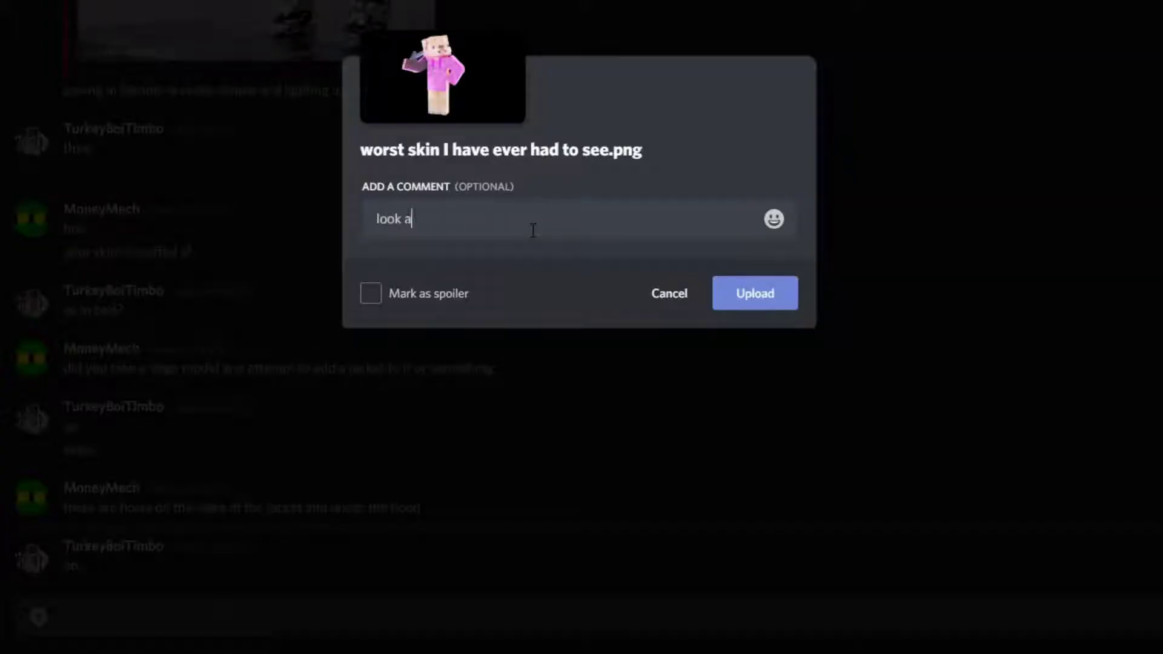
type("t this abomination")
key("Return")
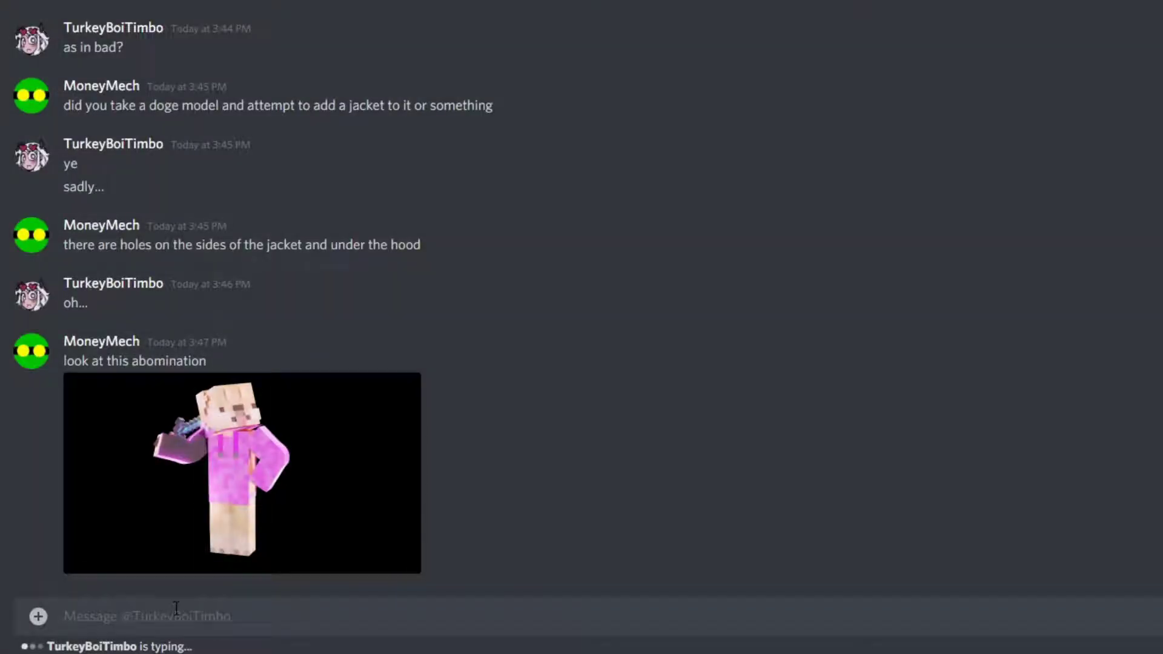
Send 'it'd be more epic without a skuffed skin', 'please fix' and the skin-editing-website suggestion
type("it'd be more epic without a skuffed skin")
key("Return")
type("please fix")
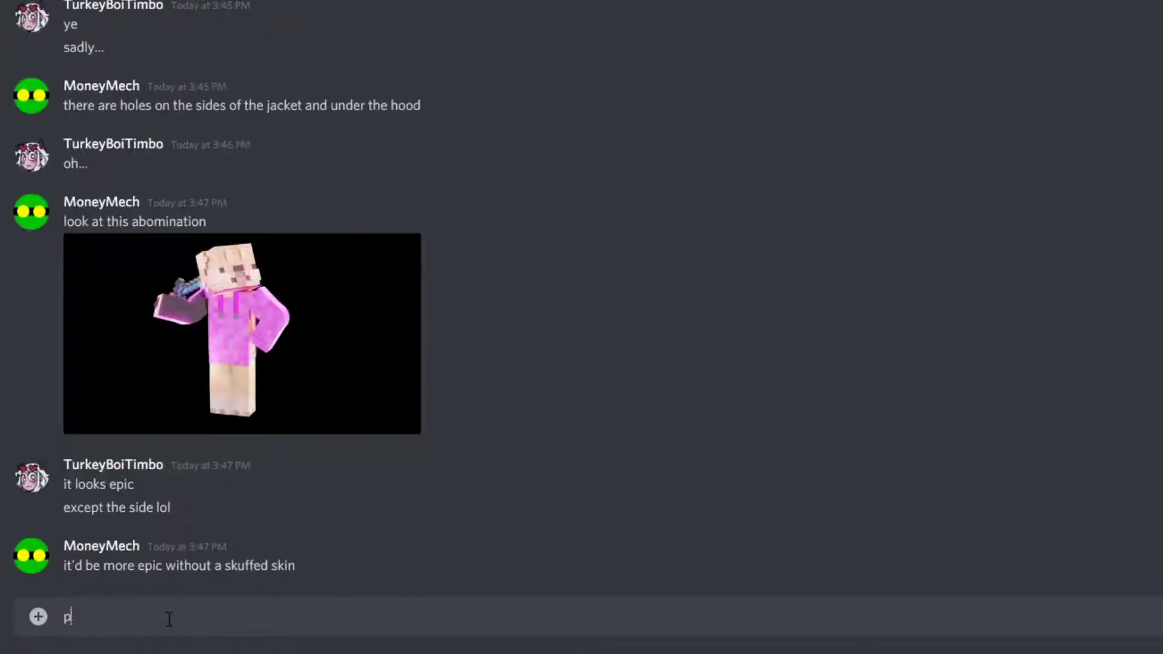
key("Return")
type("use literally any skin editing we")
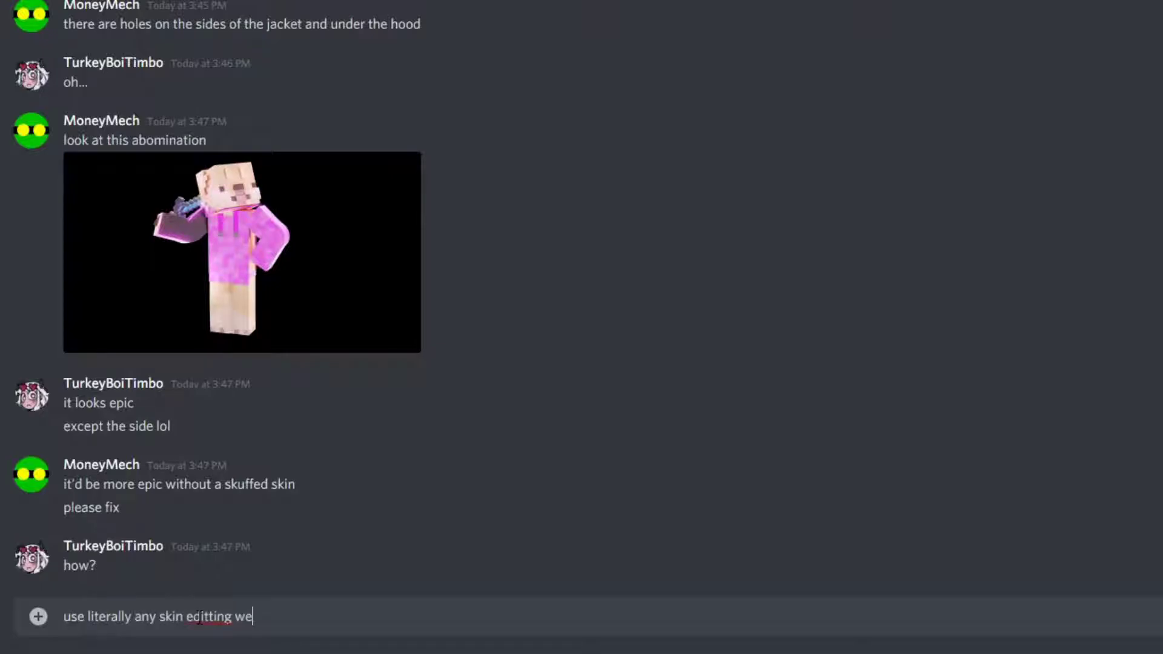
type("bsite")
key("Return")
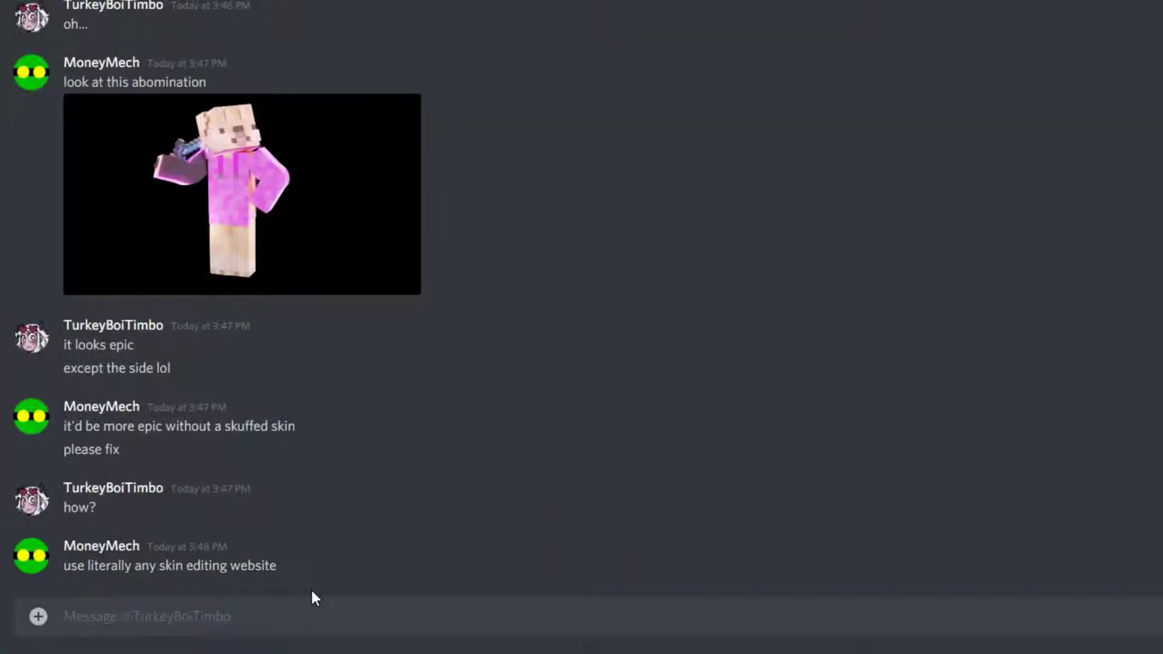
Reword and send the suggestion to make an original skin instead
type("or even make an original skin instead of tak")
key("ctrl+BackSpace")
key("ctrl+BackSpace")
key("ctrl+BackSpace")
key("ctrl+Left")
key("ctrl+Left")
key("ctrl+Left")
key("ctrl+Left")
type("try")
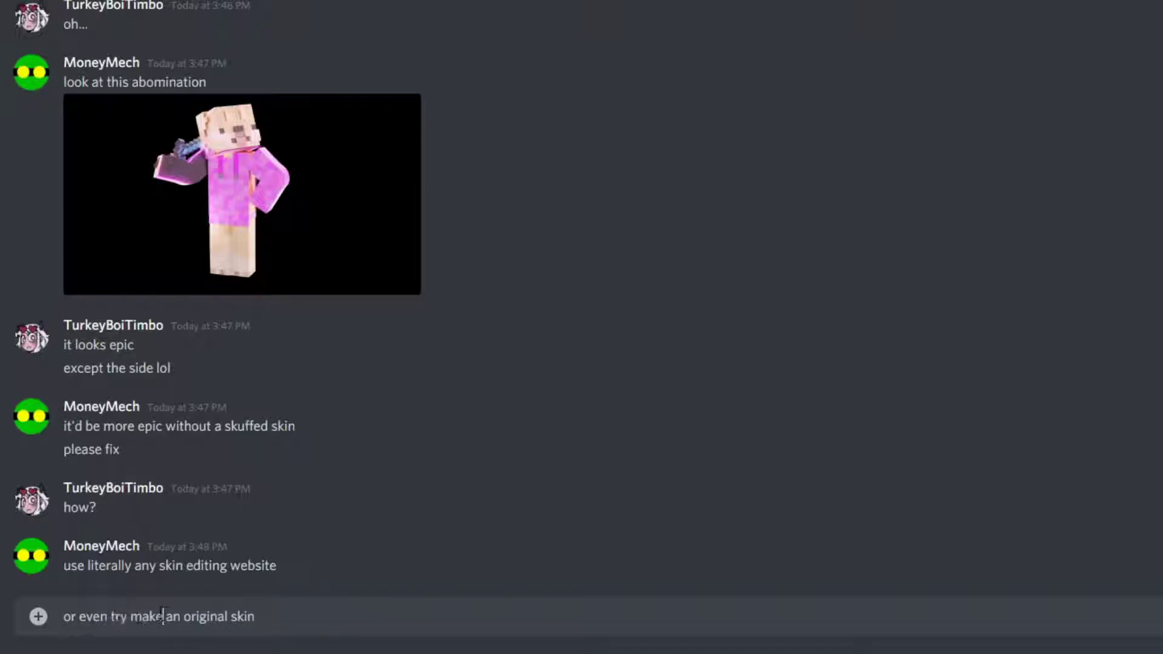
key("ctrl+Right")
key("BackSpace")
type("ing")
key("End")
type("instead")
key("Return")
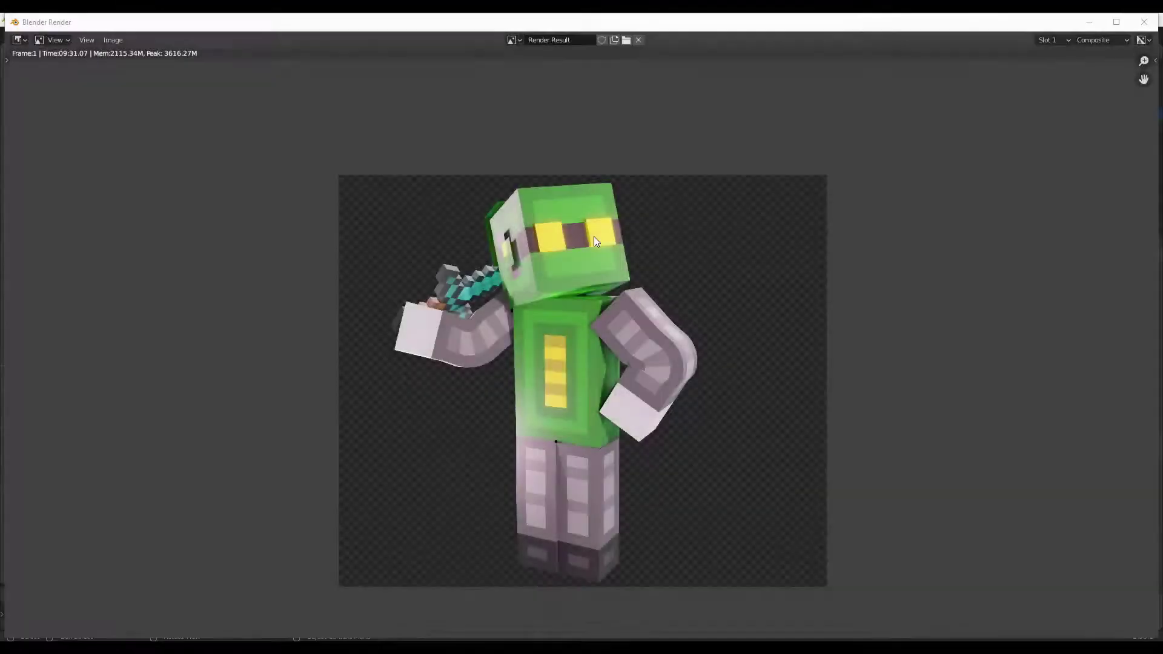
Zoom and pan the render result to inspect the green-skinned player's head and torso
scroll(593, 241, "up", 4)
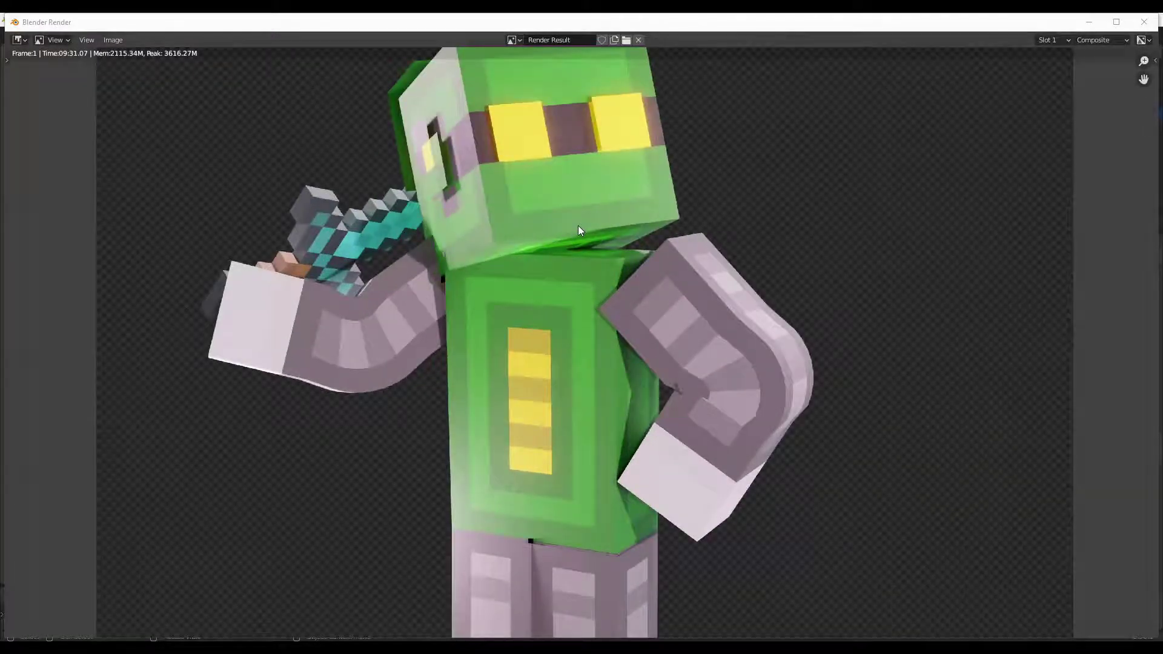
middle_click_drag(576, 240, 586, 391)
scroll(585, 391, "down", 3)
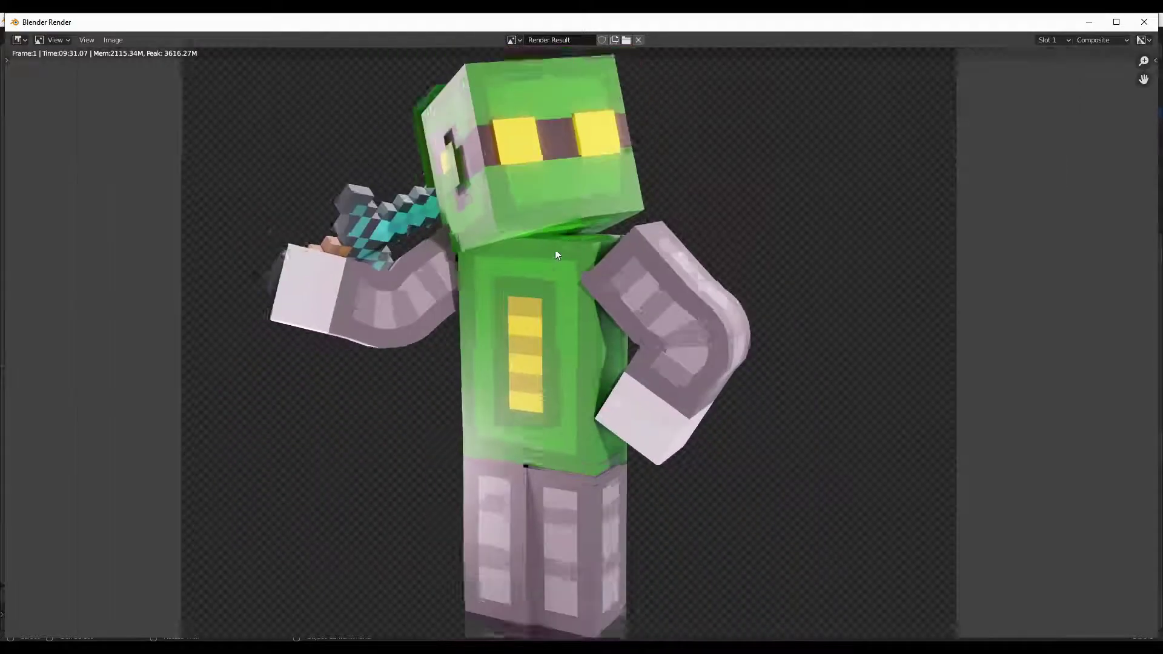